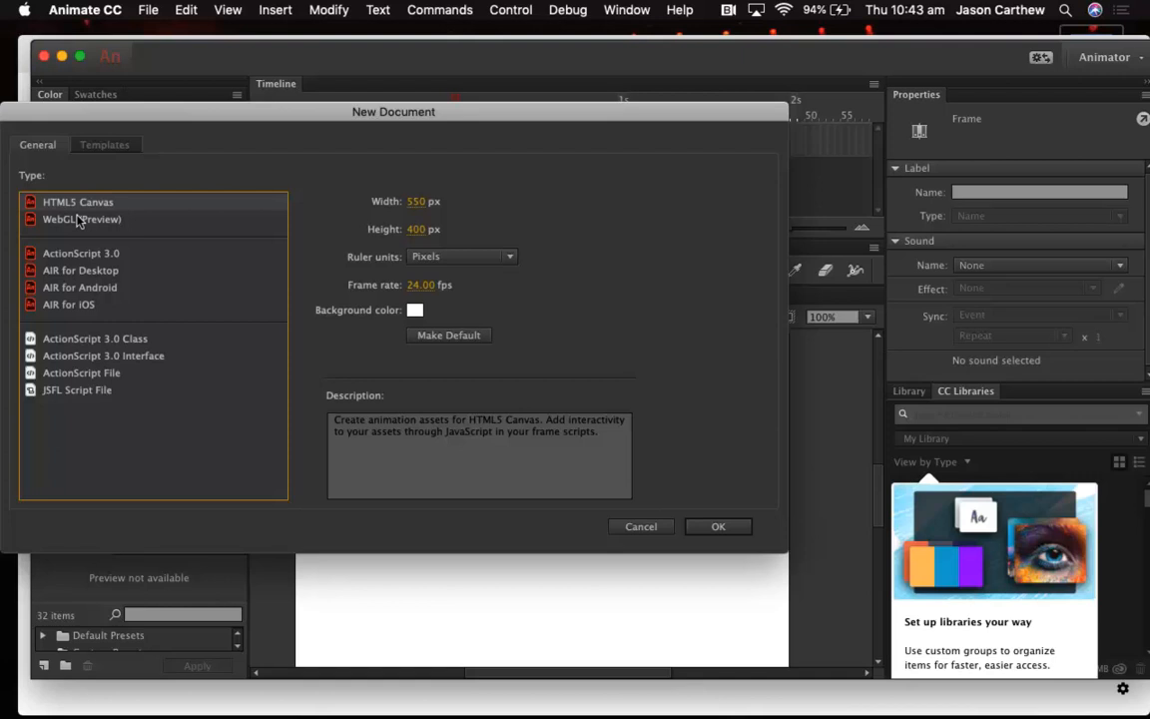
# Create a new ActionScript 3.0 document with a 550 × 400 px stage
pyautogui.click(65, 253)
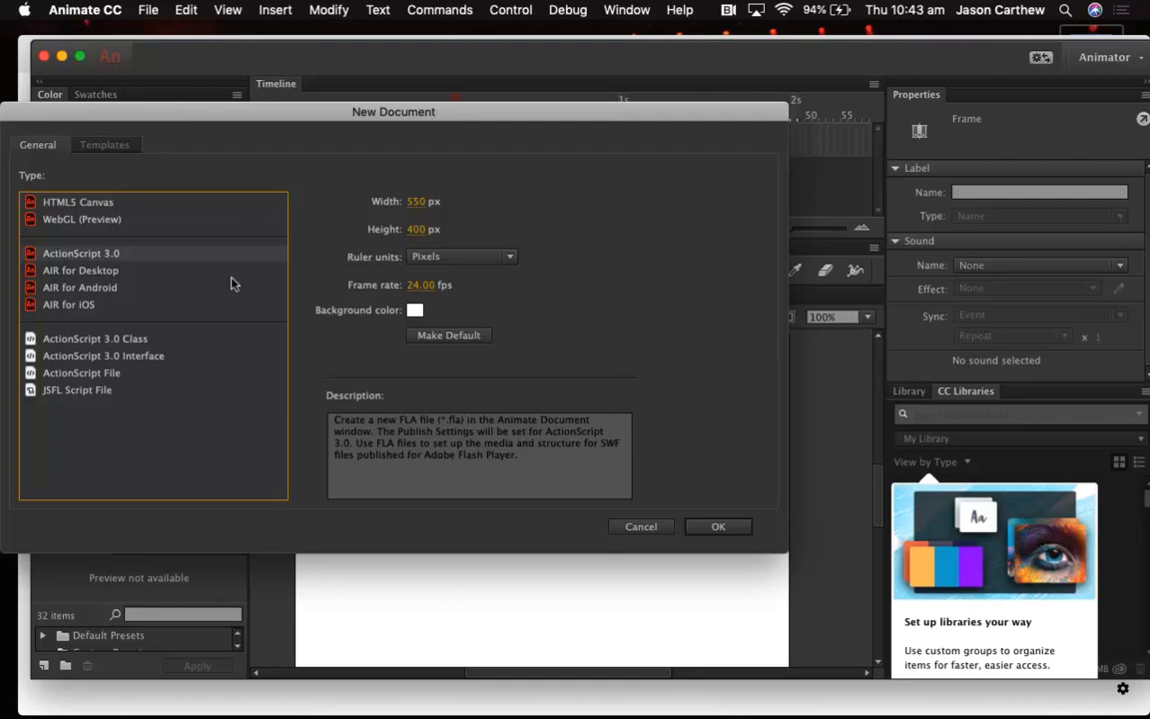
pyautogui.click(714, 527)
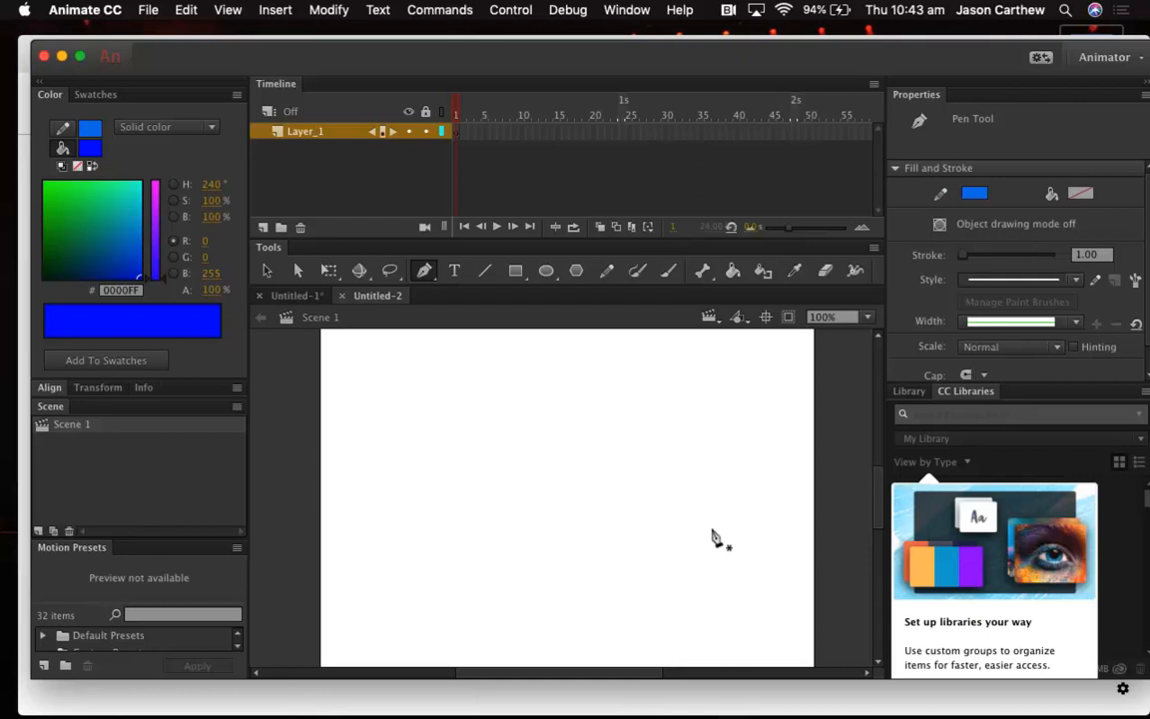
# Reset the Animator workspace to its original layout and narrow both side panels to widen the stage area
pyautogui.click(1138, 58)
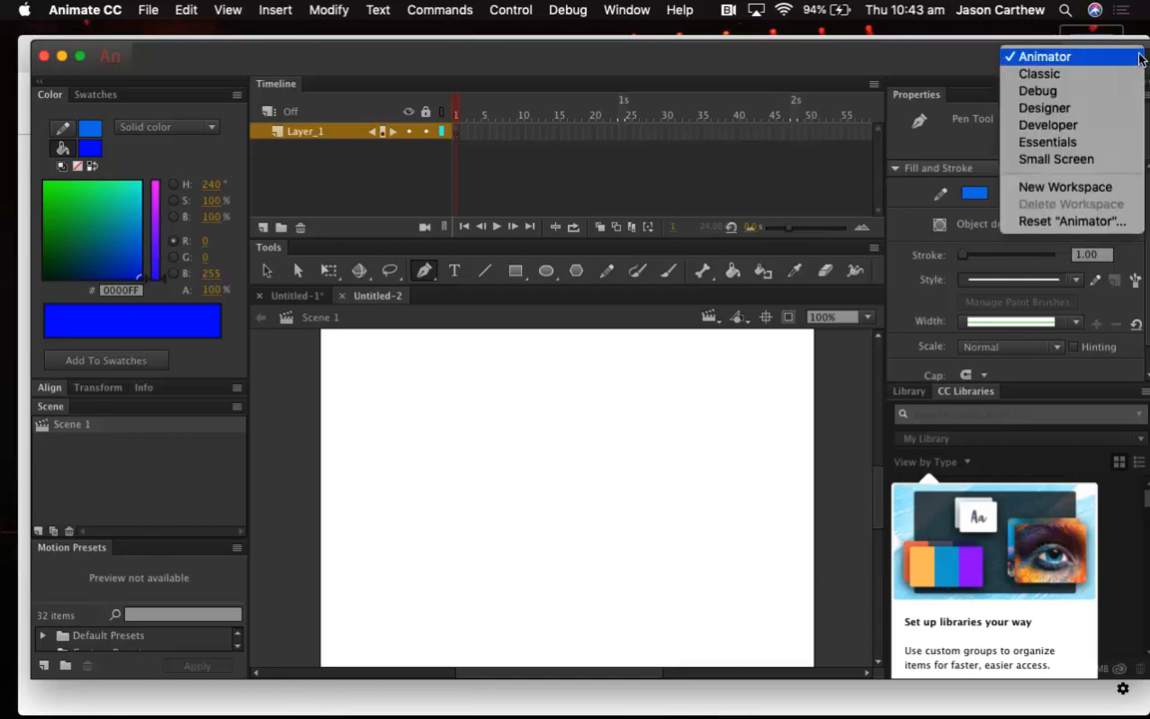
pyautogui.click(1078, 221)
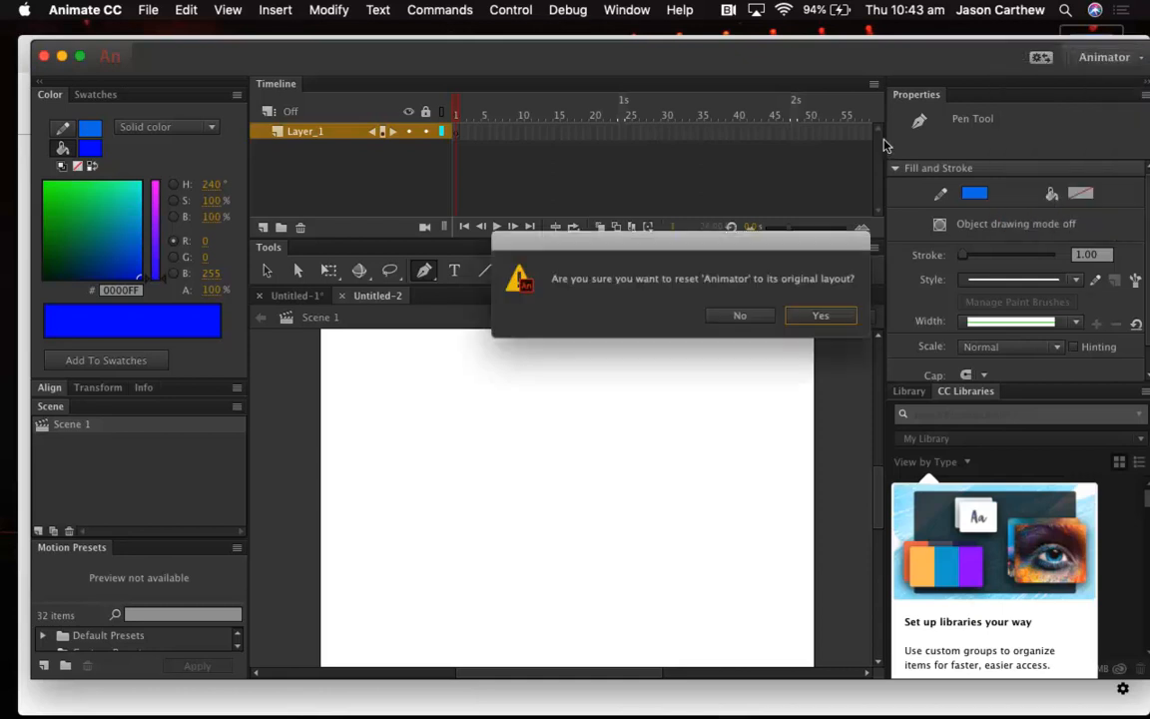
pyautogui.click(819, 316)
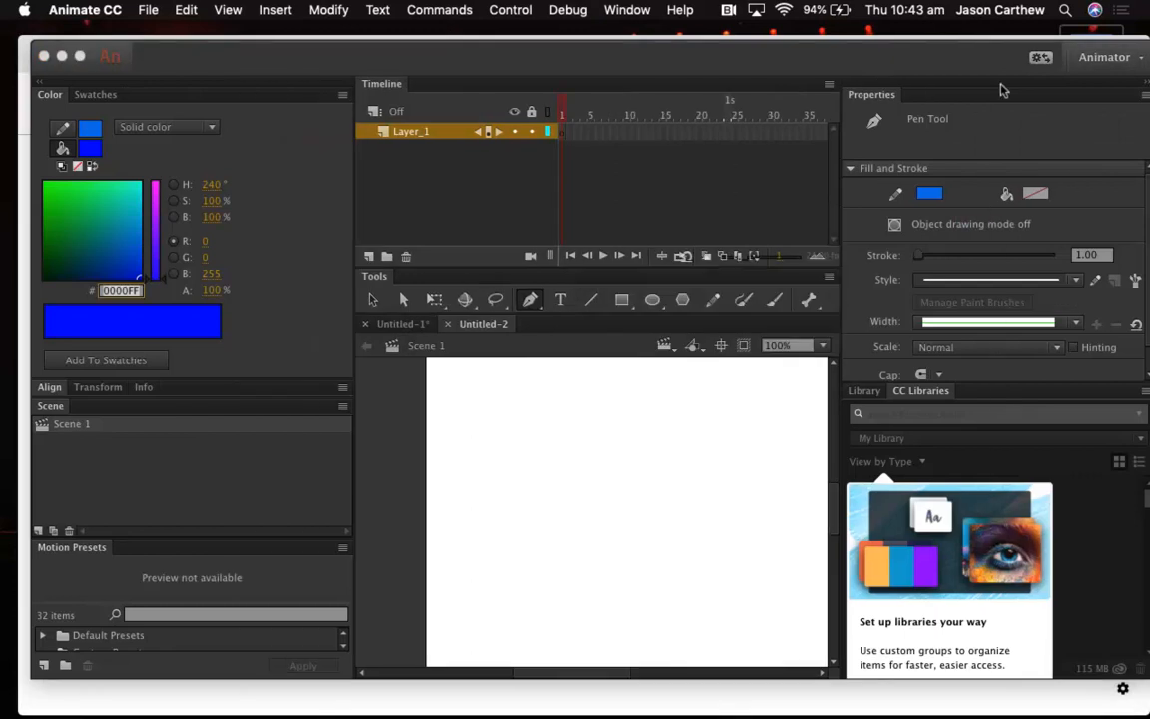
pyautogui.click(1117, 57)
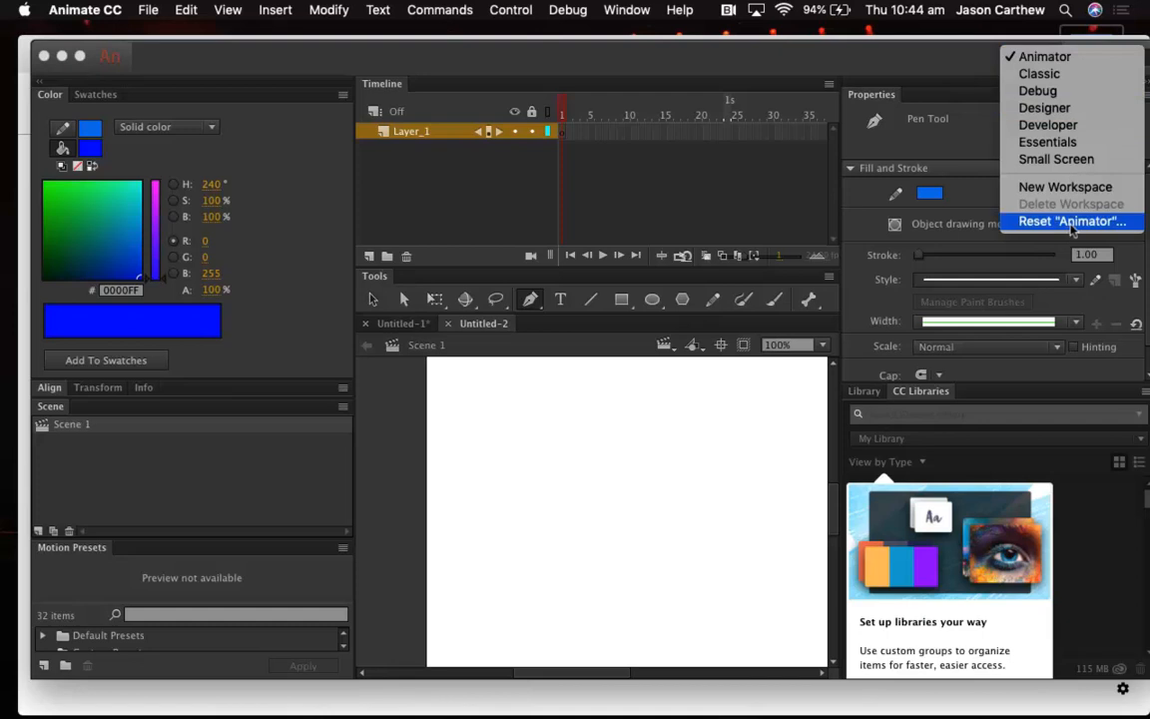
pyautogui.click(868, 60)
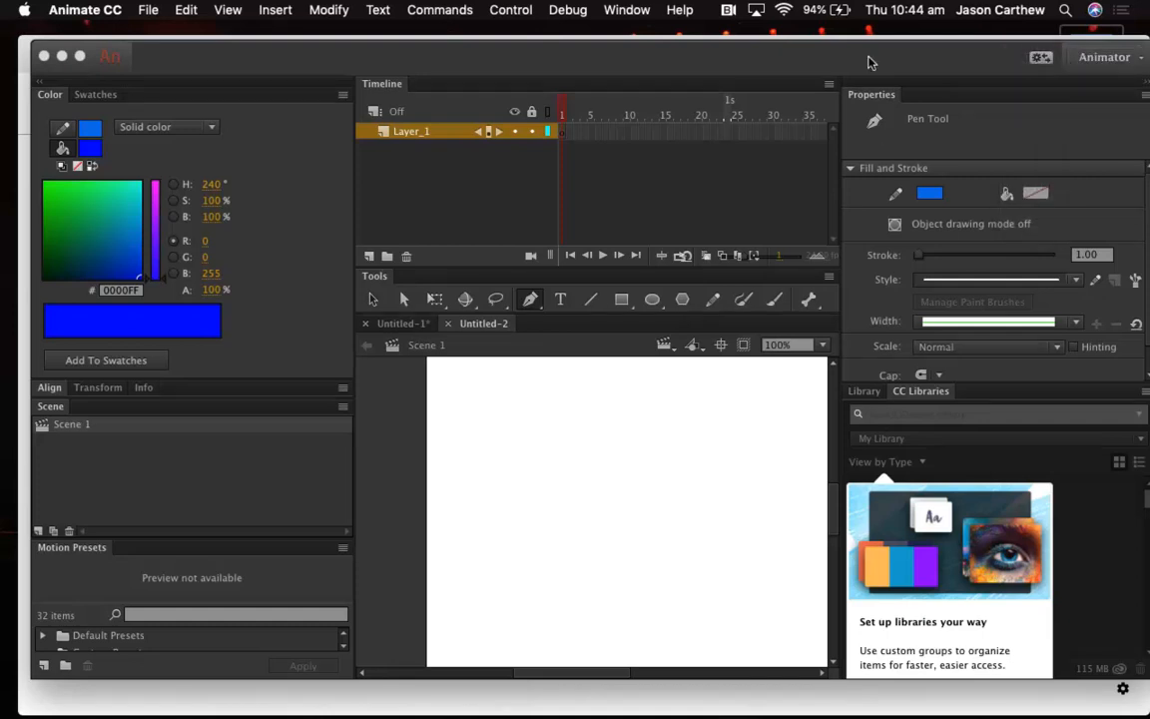
pyautogui.moveTo(346, 327); pyautogui.dragTo(259, 331)
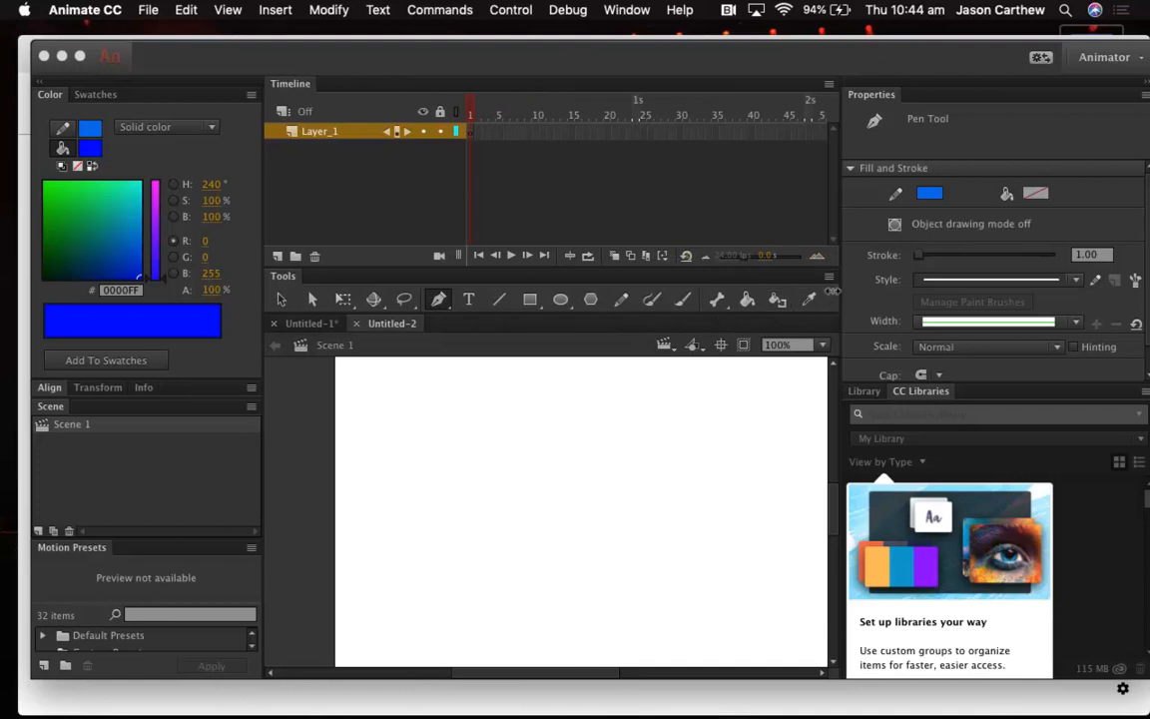
pyautogui.moveTo(837, 299); pyautogui.dragTo(885, 300)
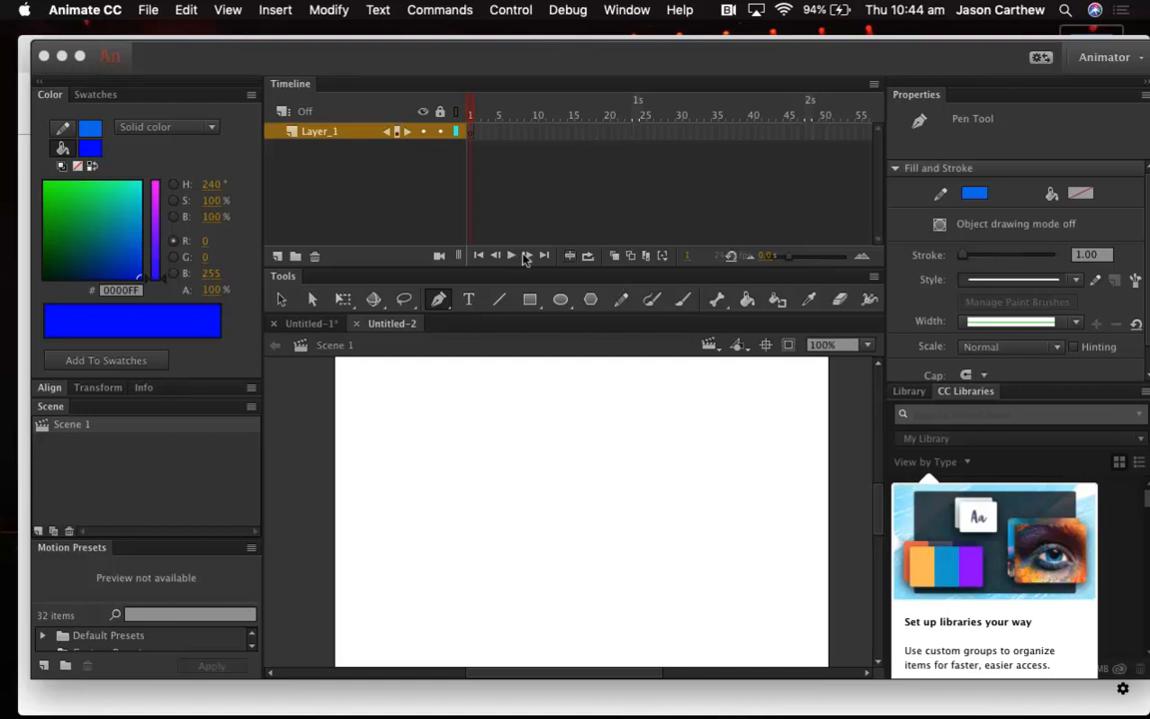
# Draw a blue rectangle with a 9.00 corner radius, about 144 × 34 px, on the upper part of the stage
pyautogui.click(531, 300)
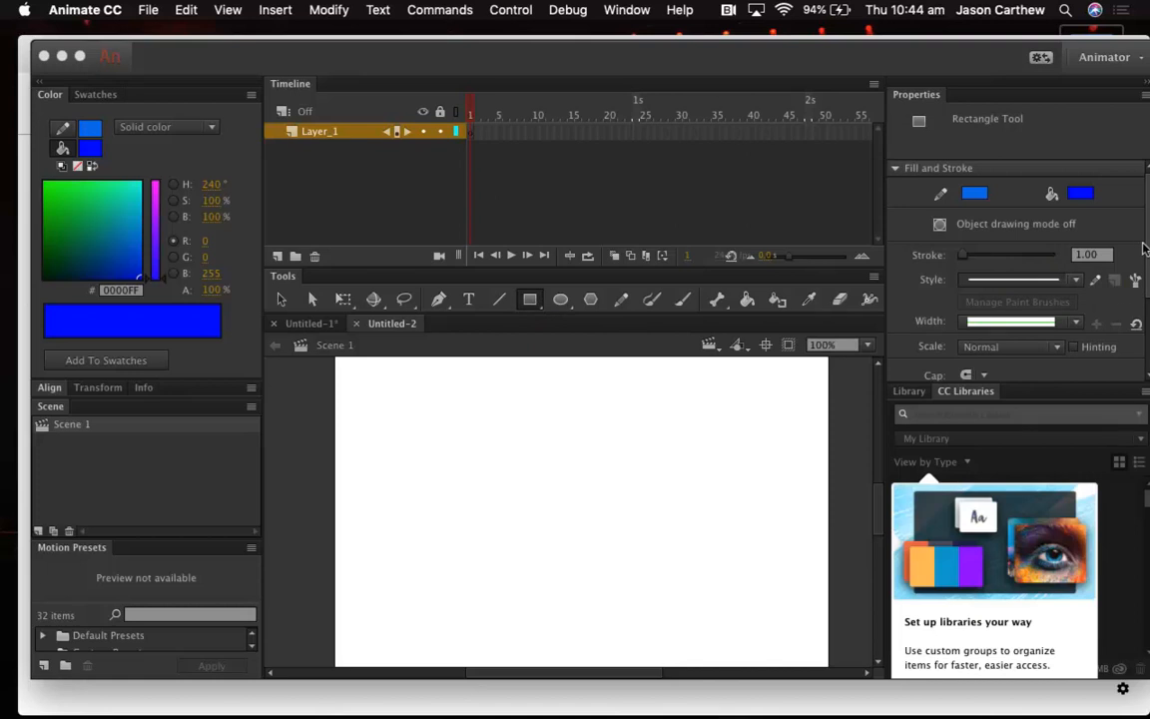
pyautogui.scroll(-3, 1147, 256)
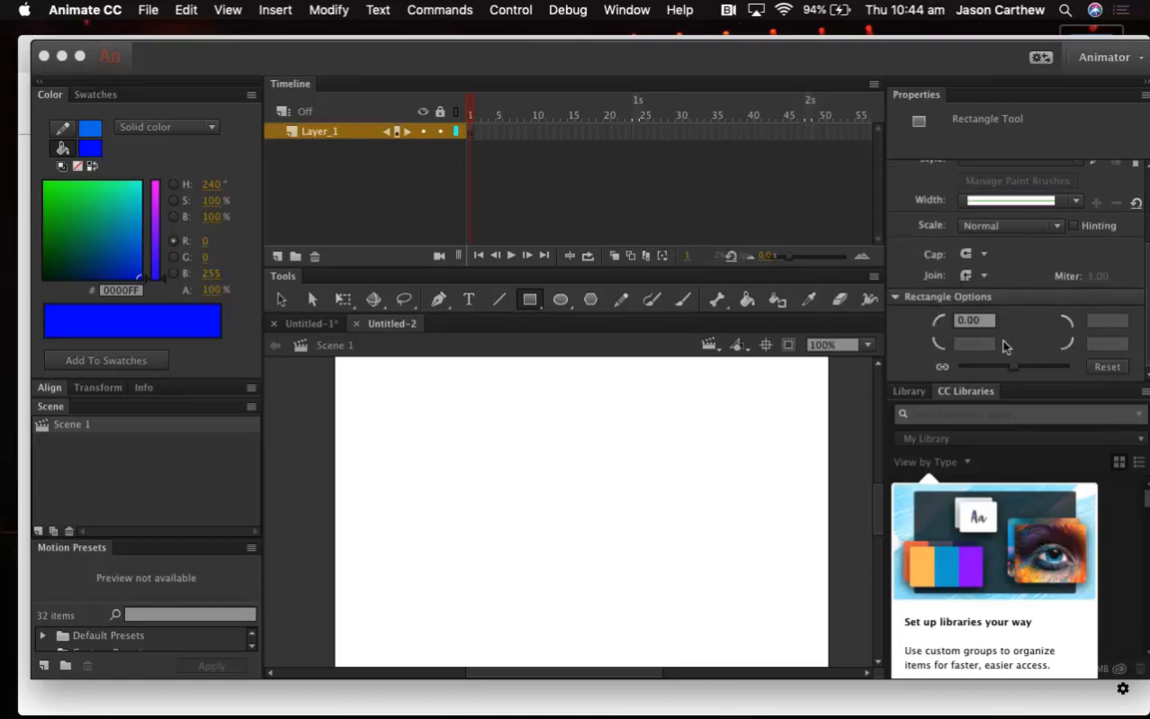
pyautogui.moveTo(1020, 370); pyautogui.dragTo(1020, 365)
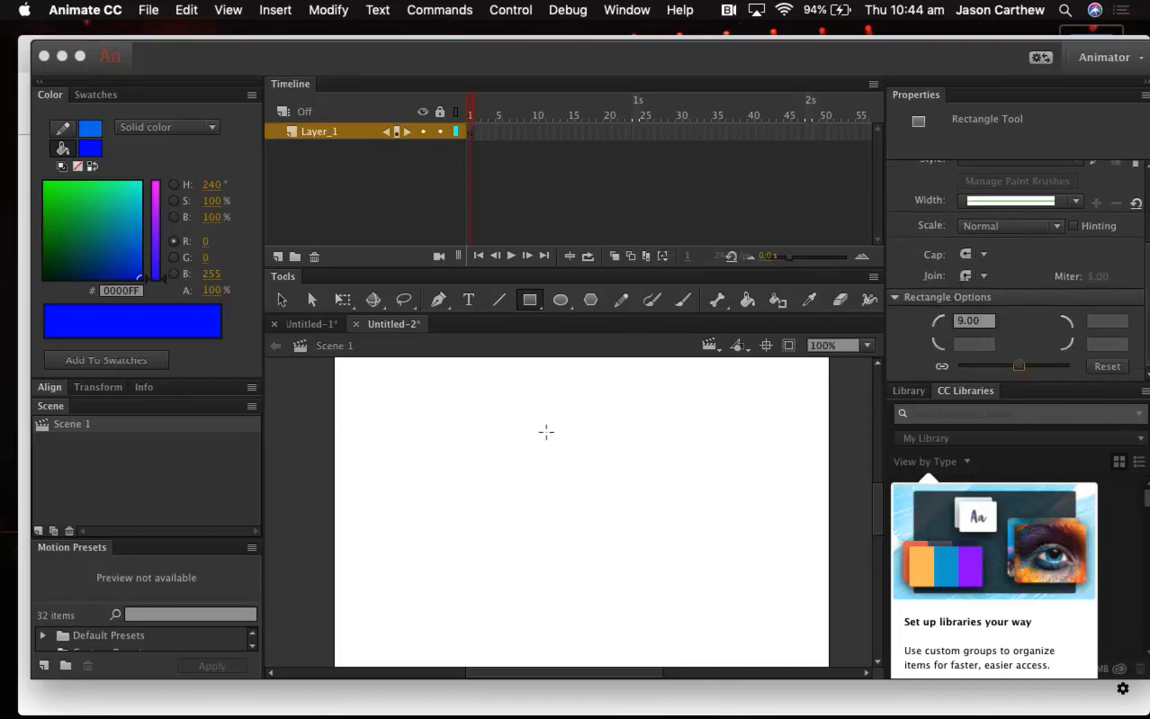
pyautogui.moveTo(501, 433)
pyautogui.mouseDown()
pyautogui.moveTo(531, 462)
pyautogui.moveTo(630, 462)
pyautogui.mouseUp()
pyautogui.press('v')
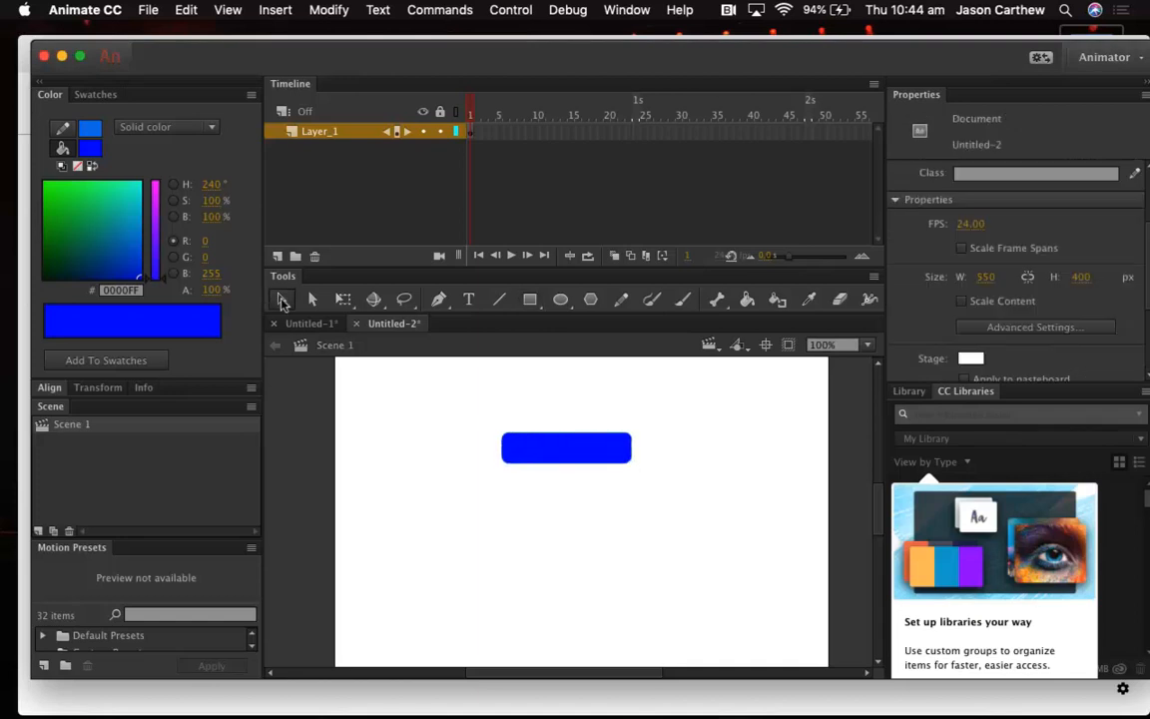
# Reduce the rectangle's blue fill to about 24 px high with Free Transform and remove its leftover outline
pyautogui.click(552, 455)
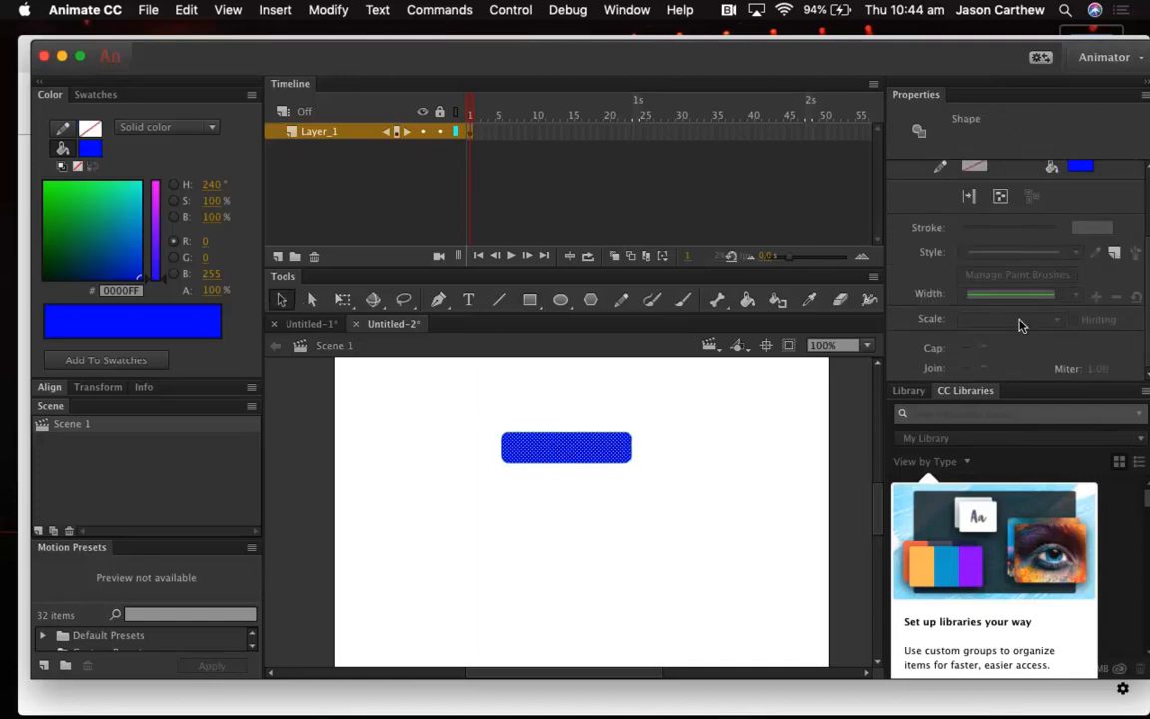
pyautogui.scroll(3, 969, 240)
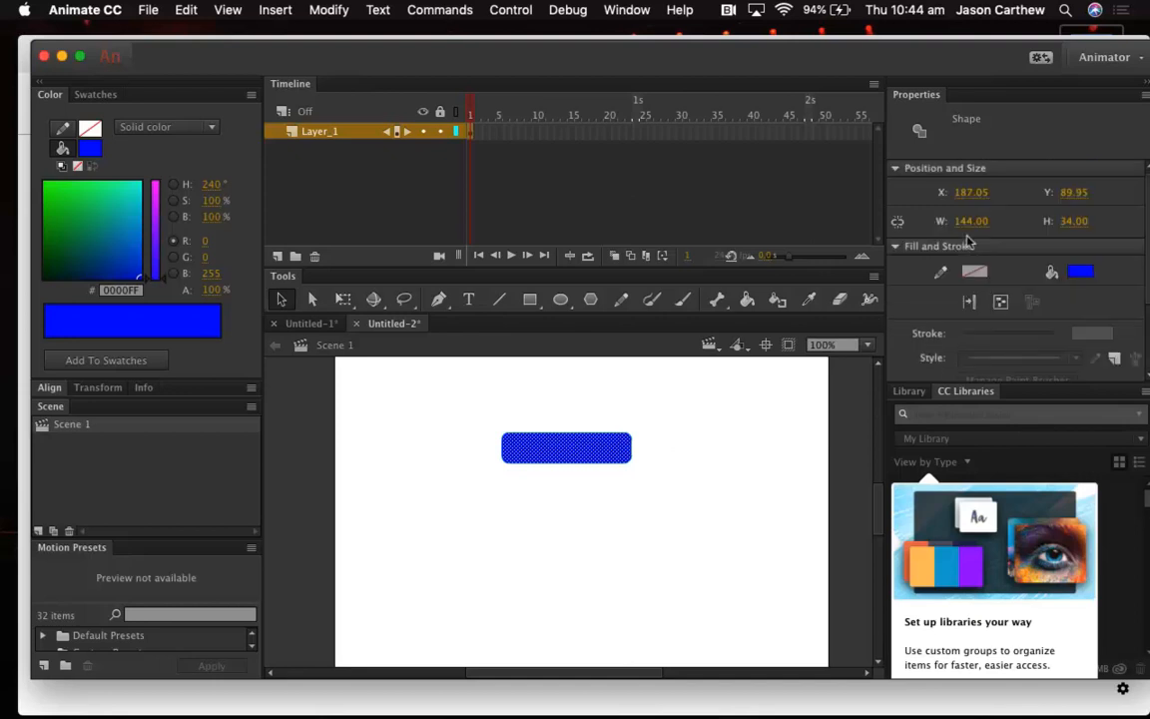
pyautogui.click(342, 298)
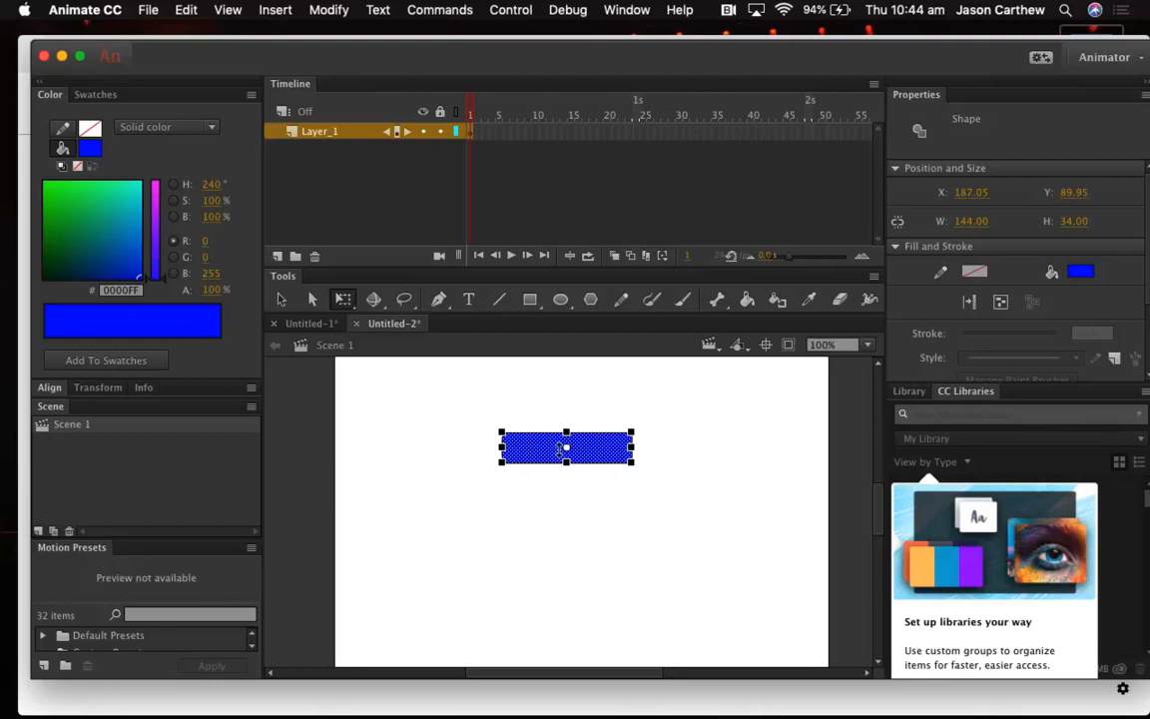
pyautogui.moveTo(560, 446); pyautogui.dragTo(565, 451)
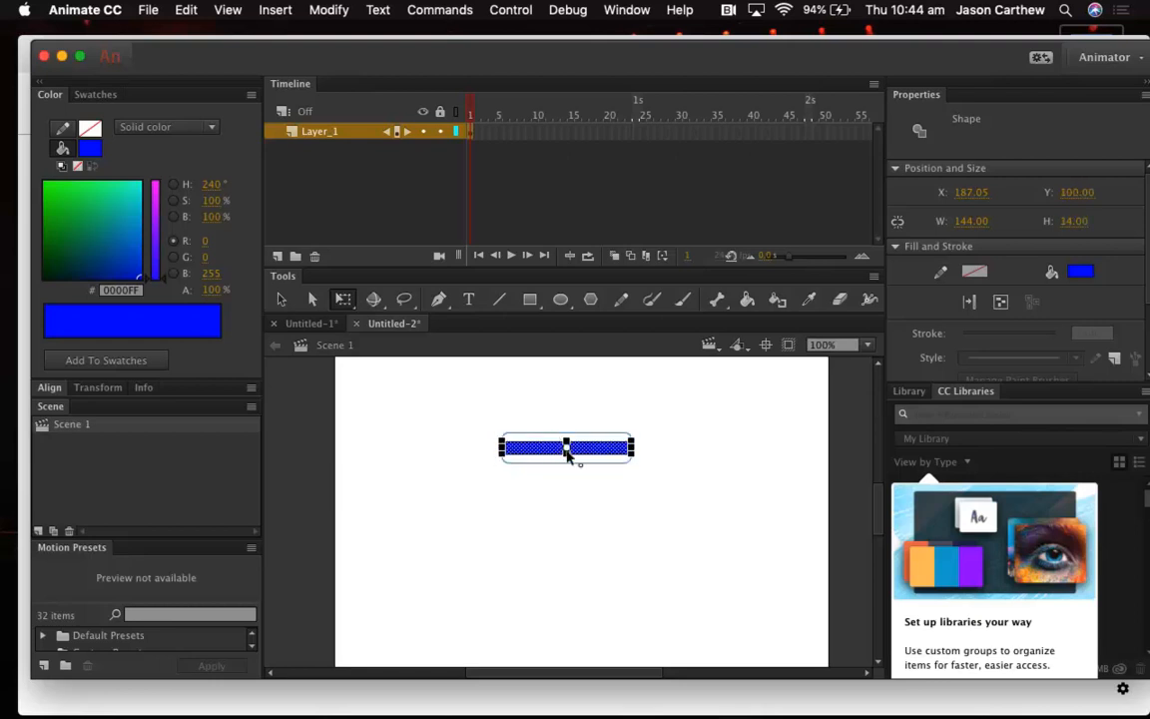
pyautogui.click(544, 434)
pyautogui.moveTo(537, 430); pyautogui.dragTo(534, 457)
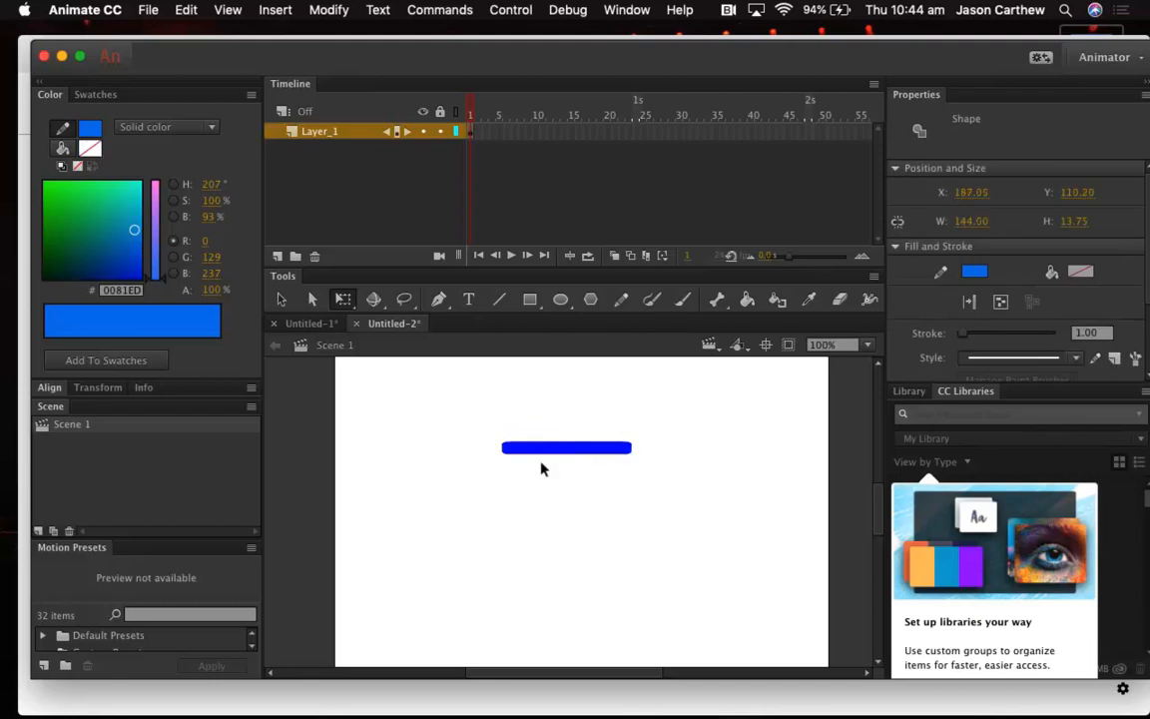
pyautogui.click(537, 459)
pyautogui.click(555, 449)
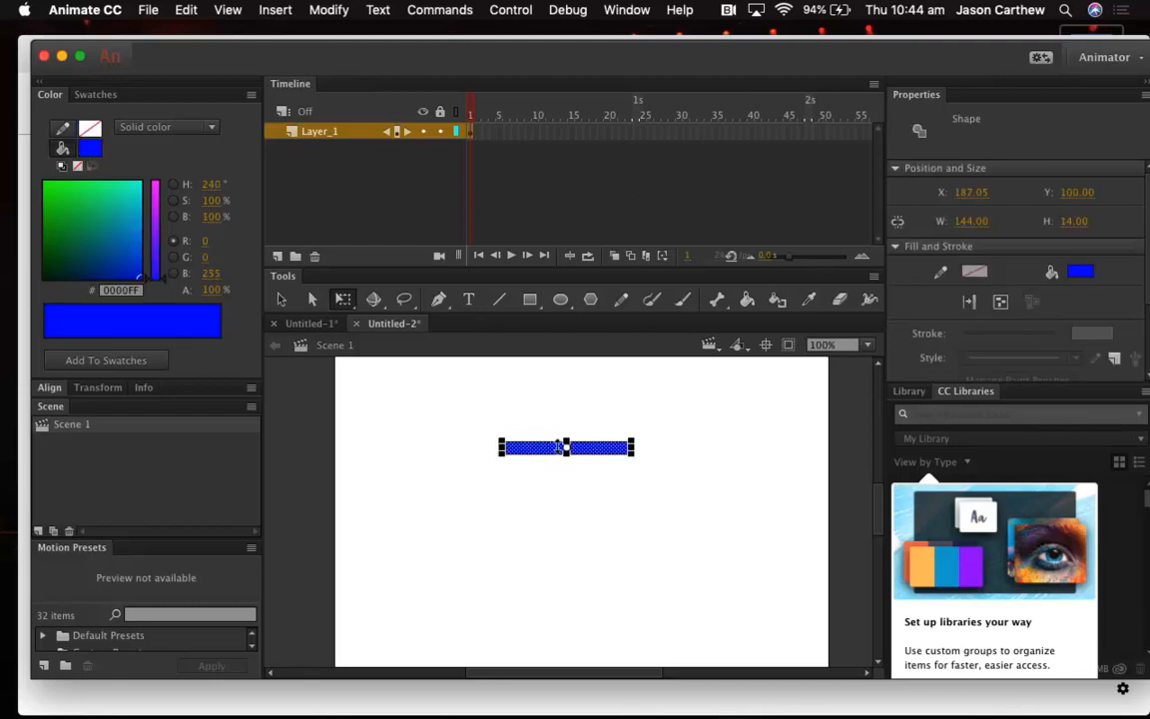
pyautogui.click(624, 529)
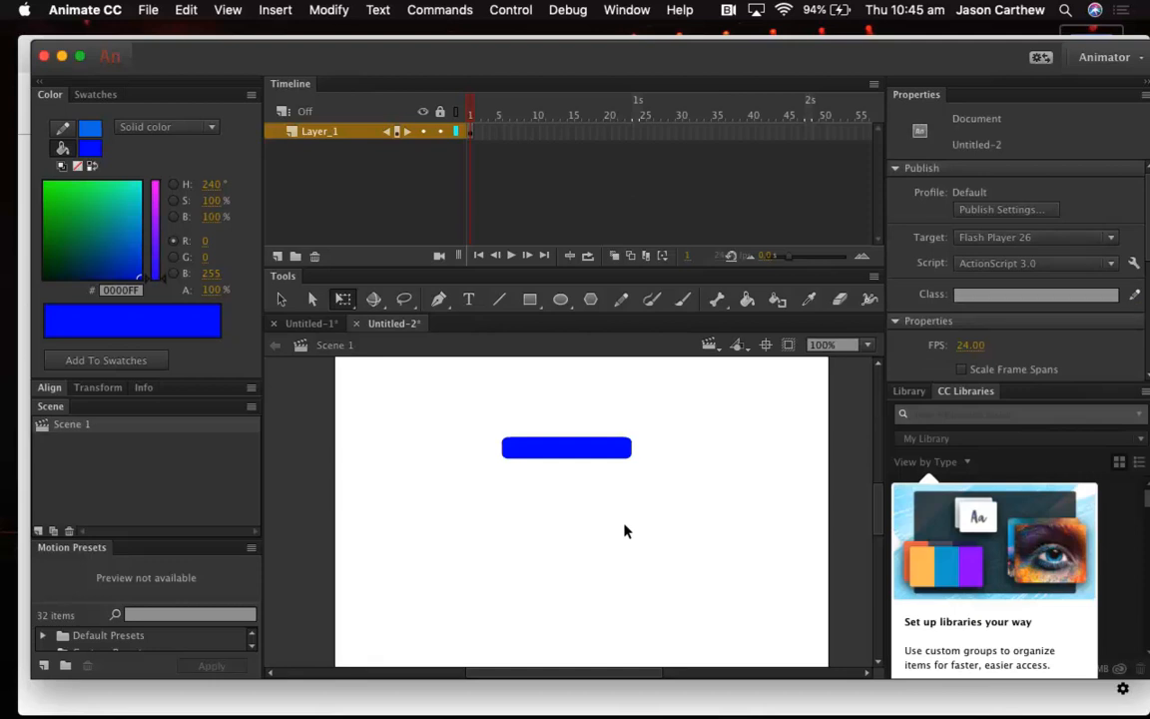
# Convert the blue rounded rectangle to a Graphic symbol, keeping the name Symbol 1
pyautogui.click(547, 450)
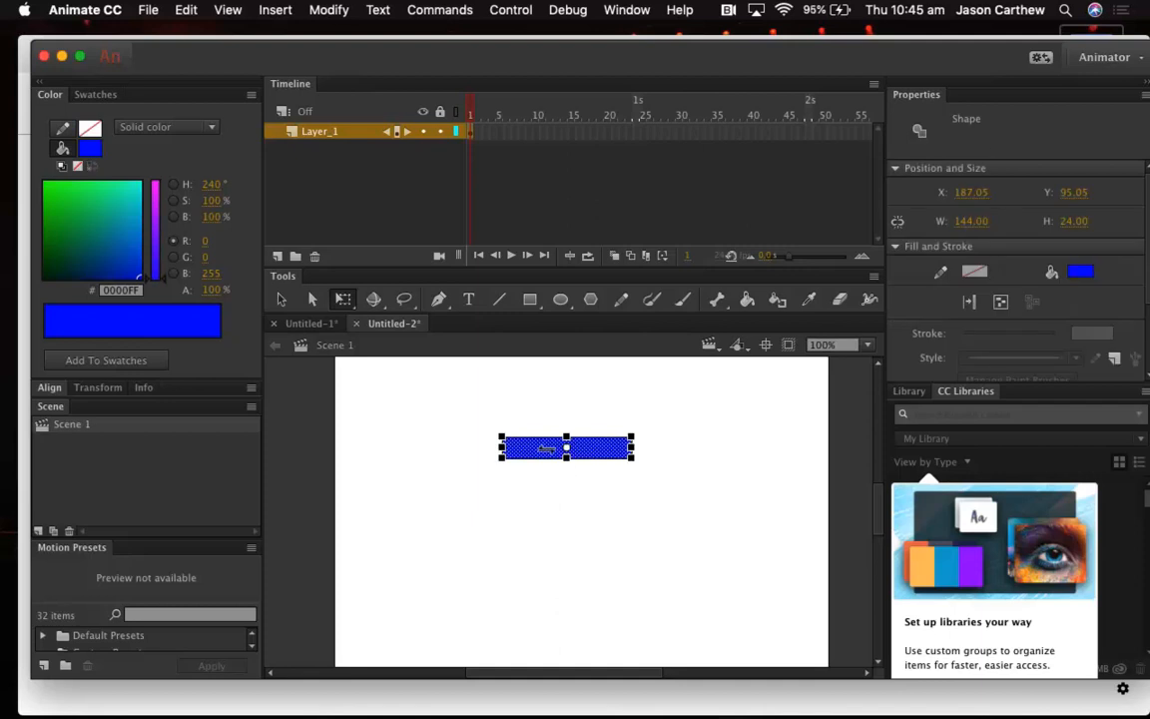
pyautogui.rightClick(594, 448)
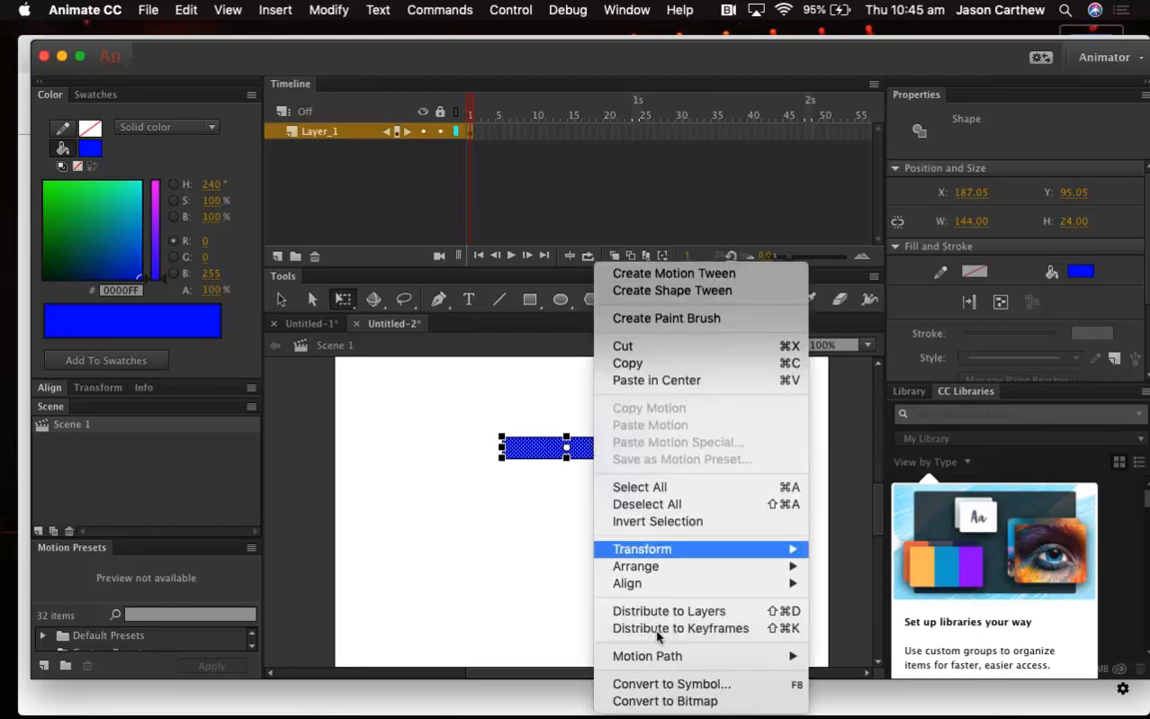
pyautogui.click(658, 685)
pyautogui.click(127, 177)
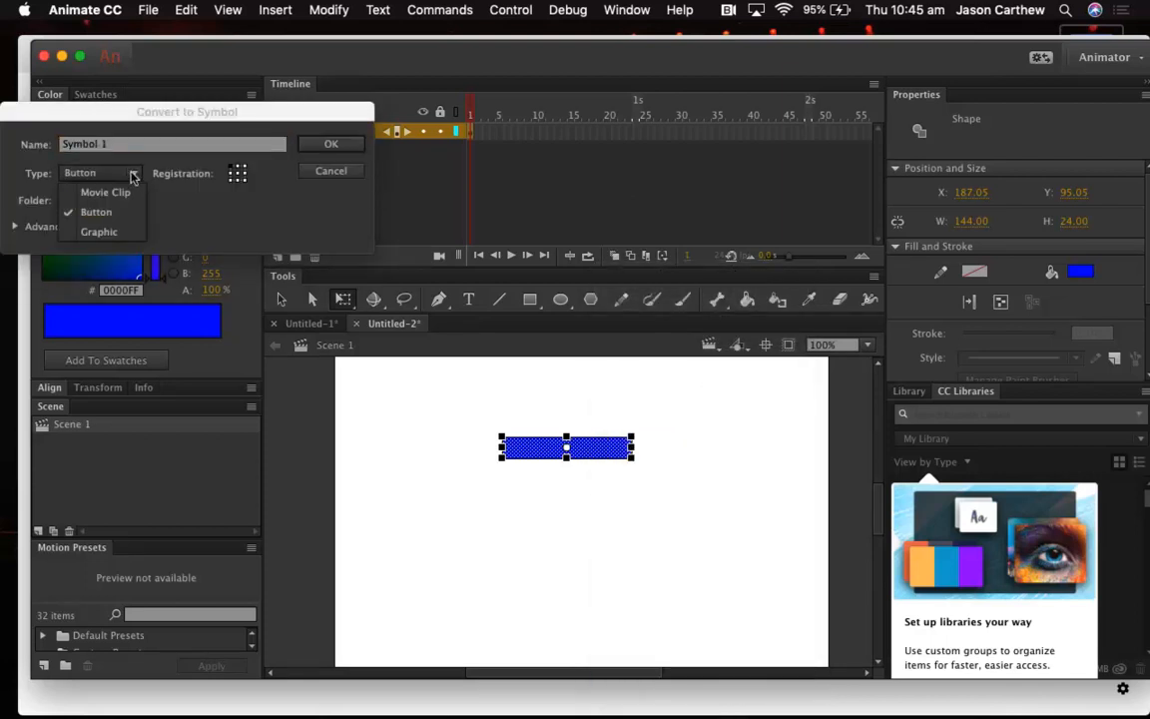
pyautogui.click(118, 229)
pyautogui.click(331, 145)
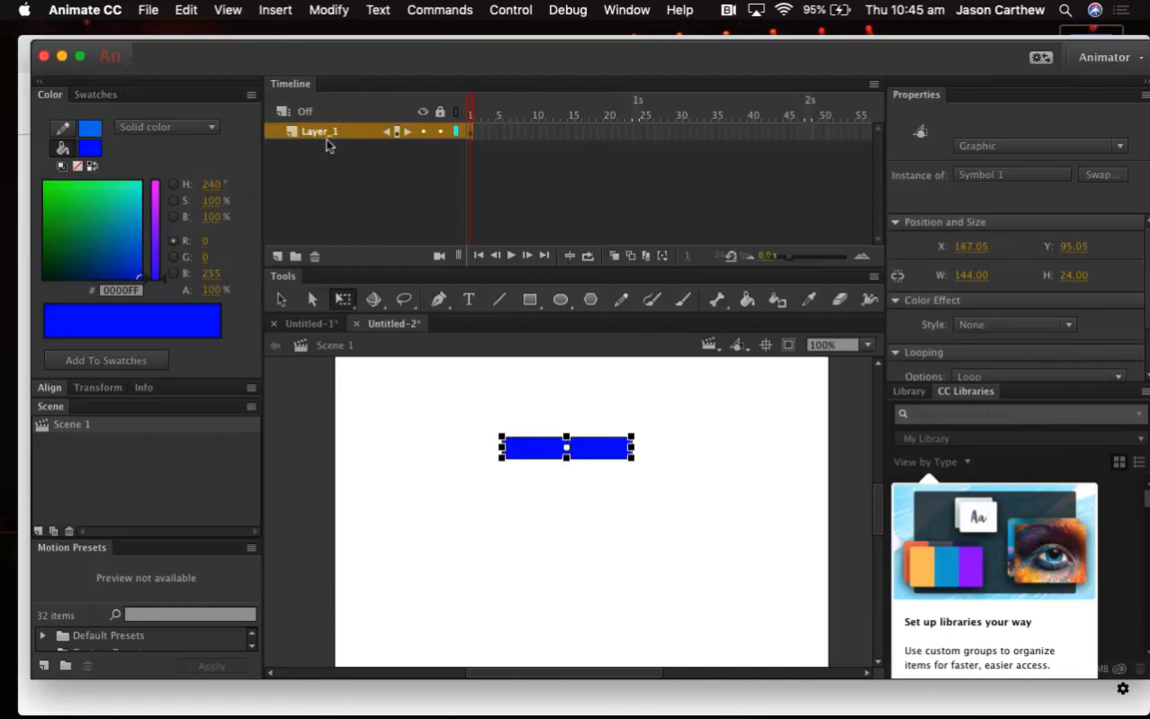
pyautogui.click(705, 420)
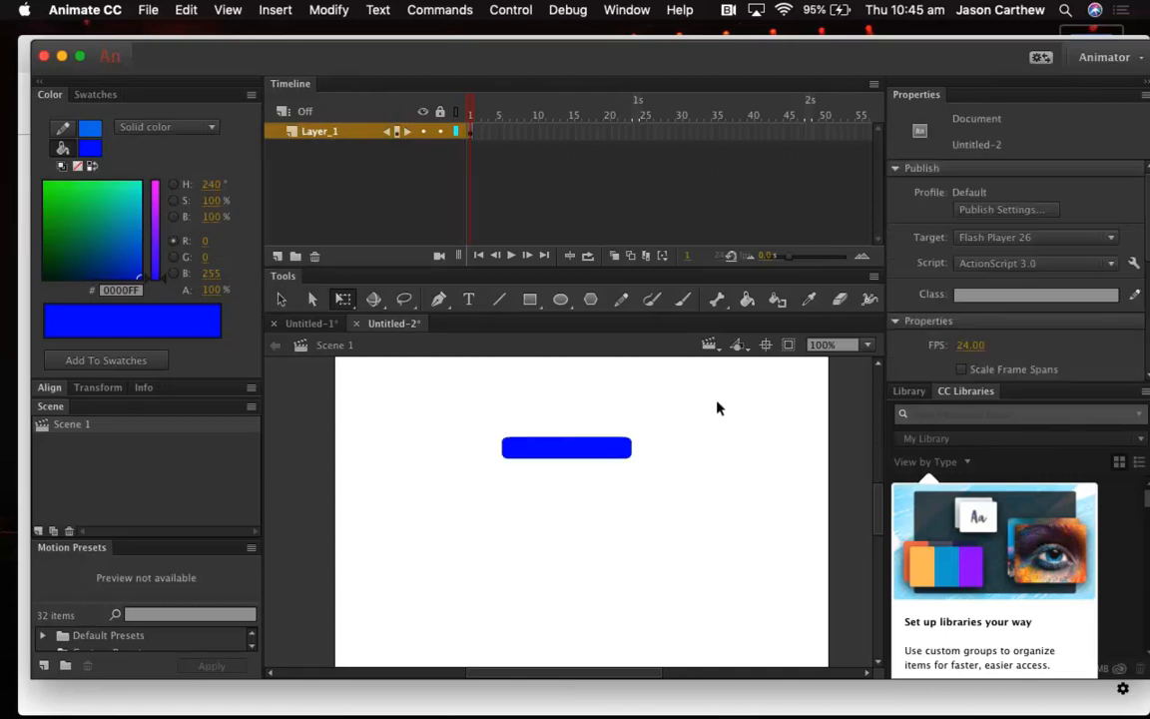
# Convert the Symbol 1 instance to a Movie Clip symbol, keeping the name Symbol 2
pyautogui.rightClick(615, 453)
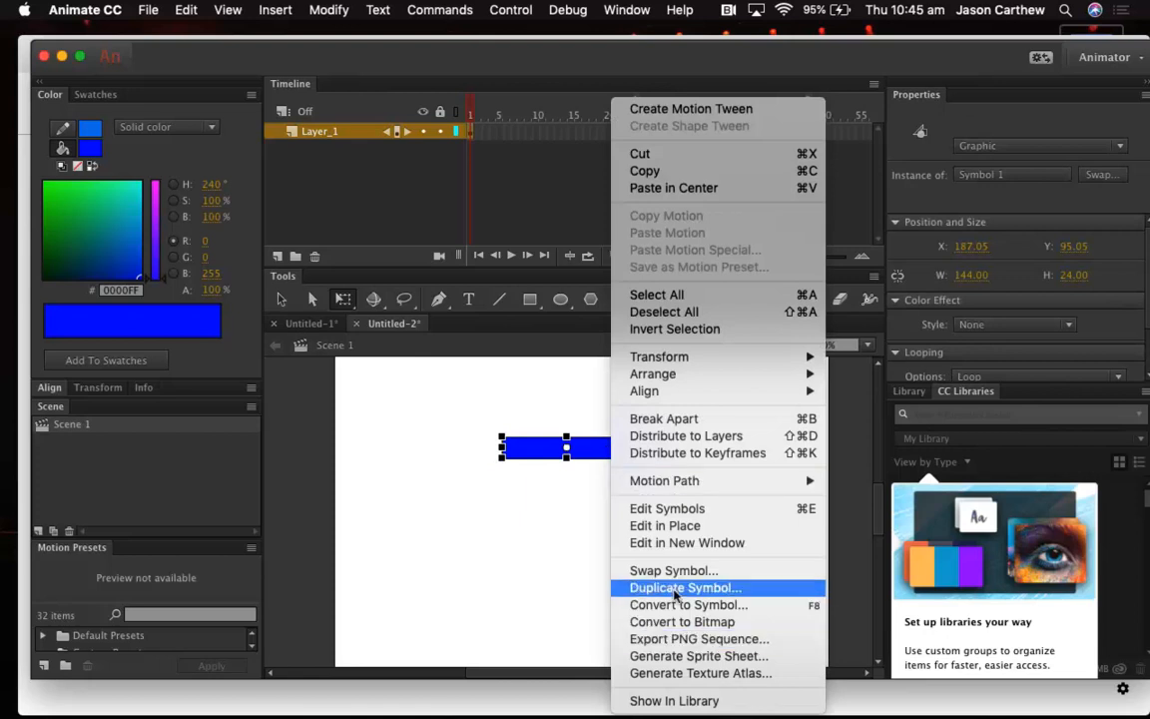
pyautogui.click(675, 605)
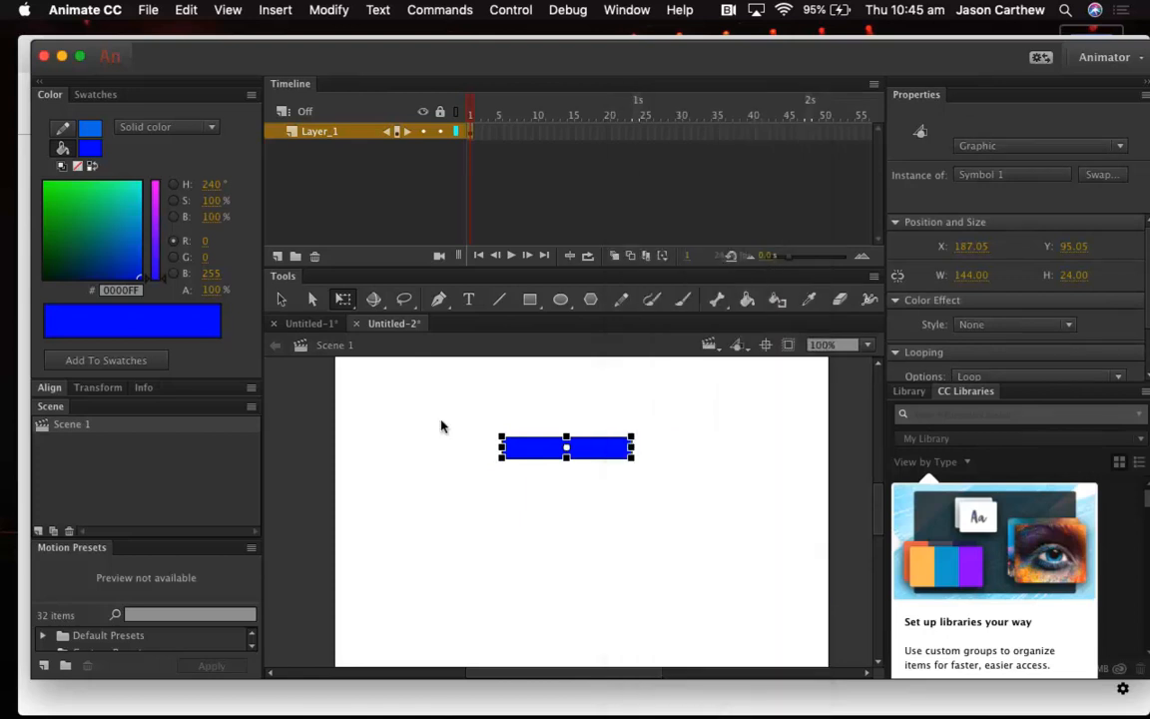
pyautogui.click(131, 174)
pyautogui.click(125, 190)
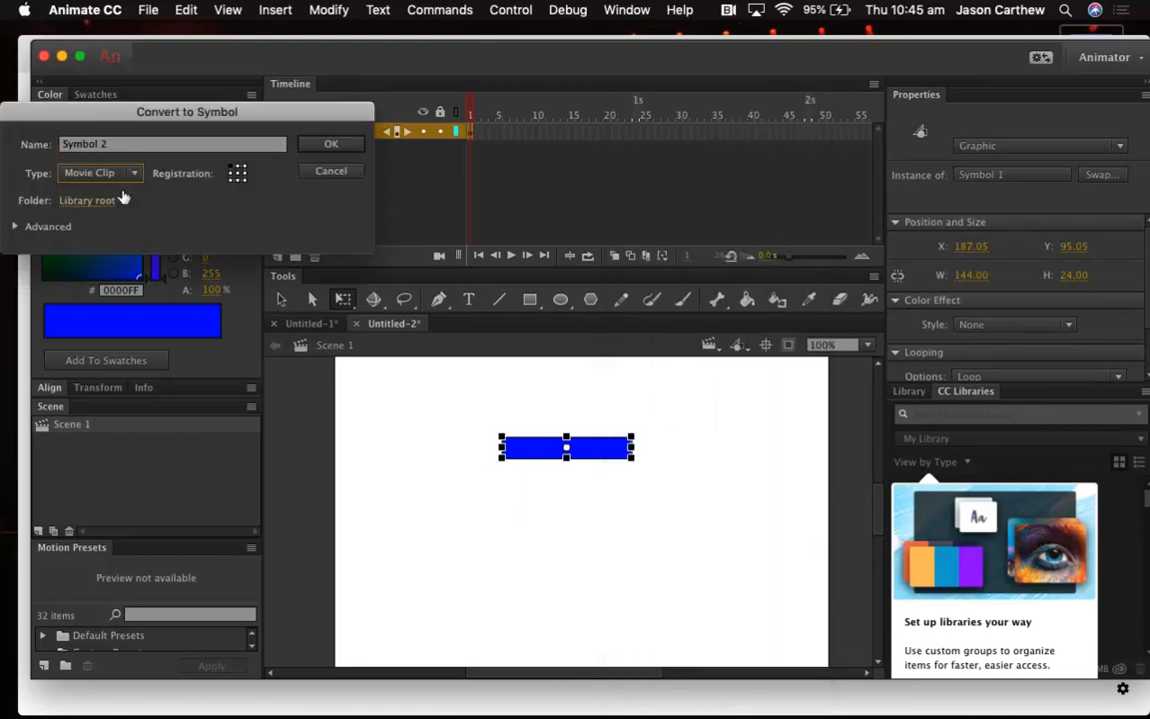
pyautogui.click(322, 143)
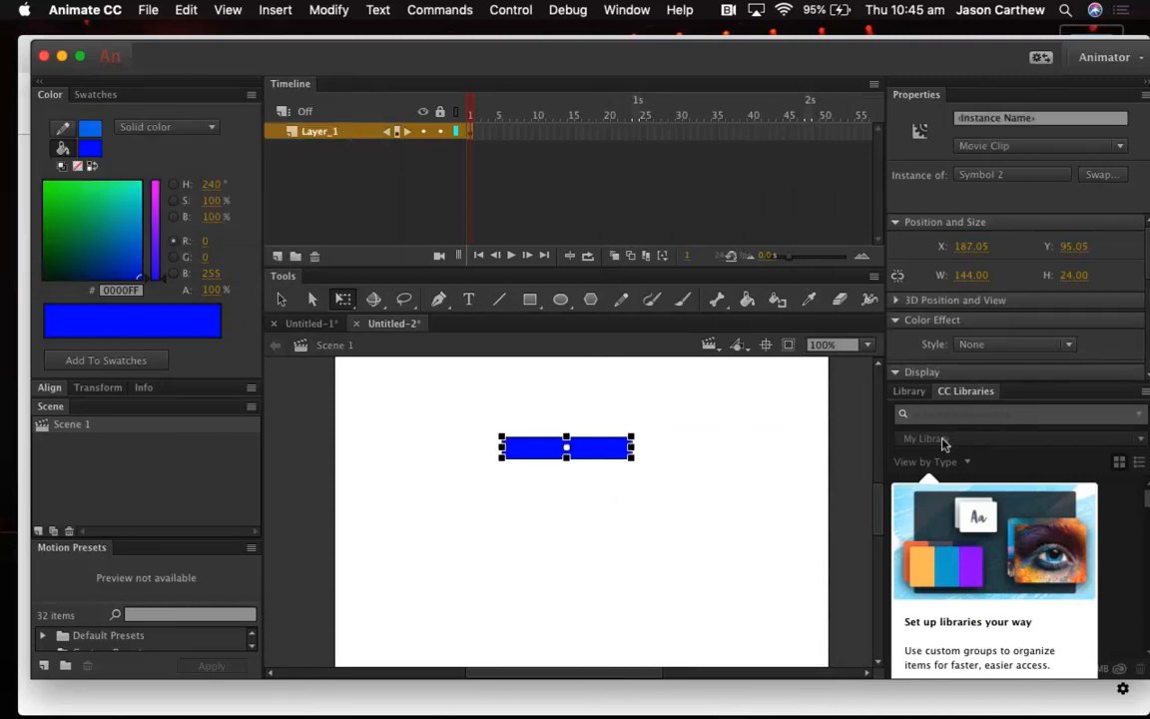
# Rename the graphic symbol Symbol 1 as ButtonGrc in the document's library
pyautogui.click(911, 391)
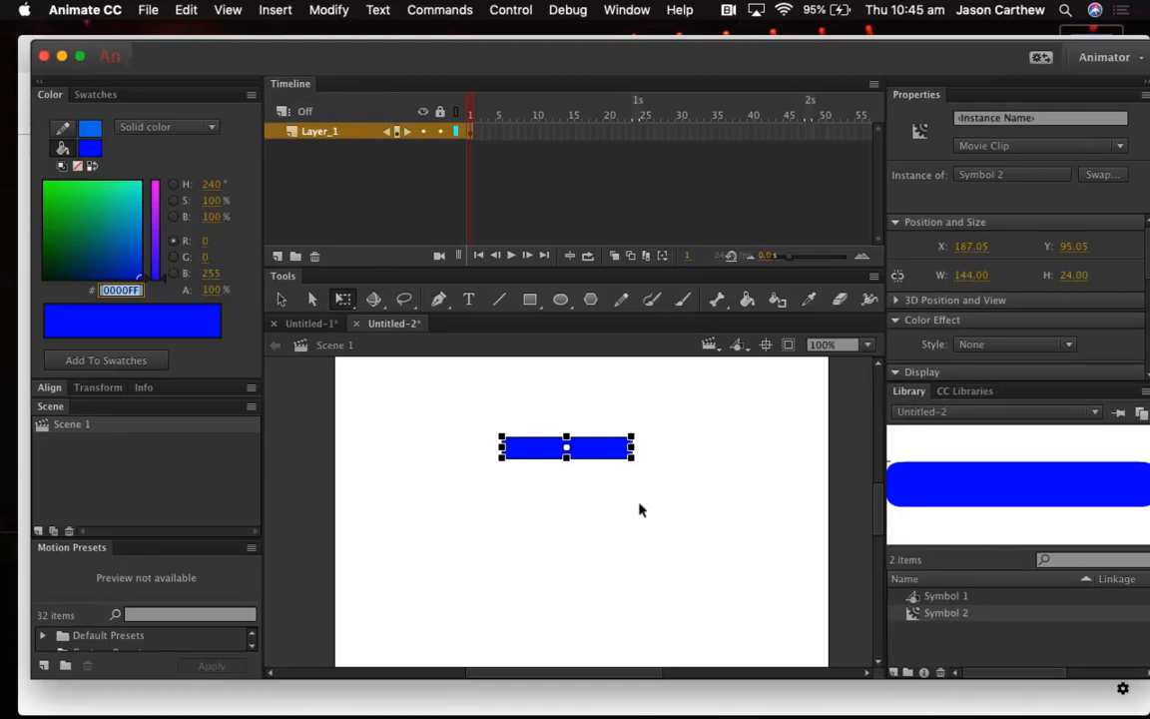
pyautogui.click(947, 597)
pyautogui.doubleClick(946, 597)
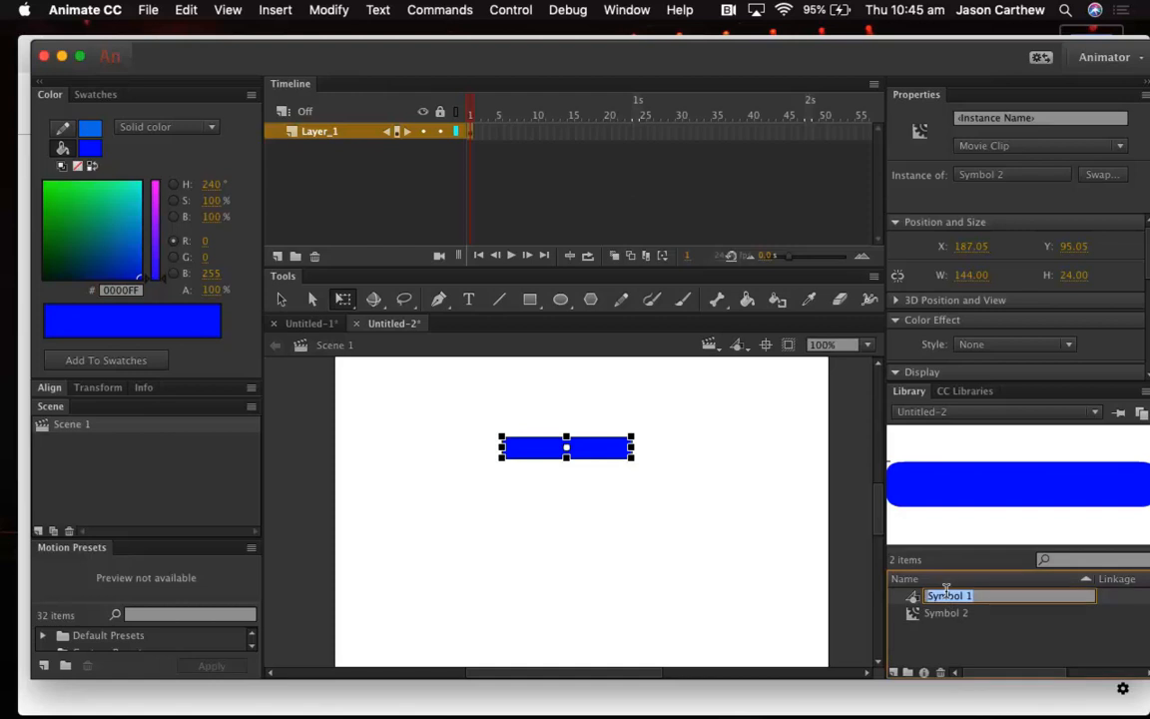
pyautogui.write('ButtonGro')
# Rename the movie clip symbol Symbol 2 as BtnMov in the library
pyautogui.doubleClick(964, 614)
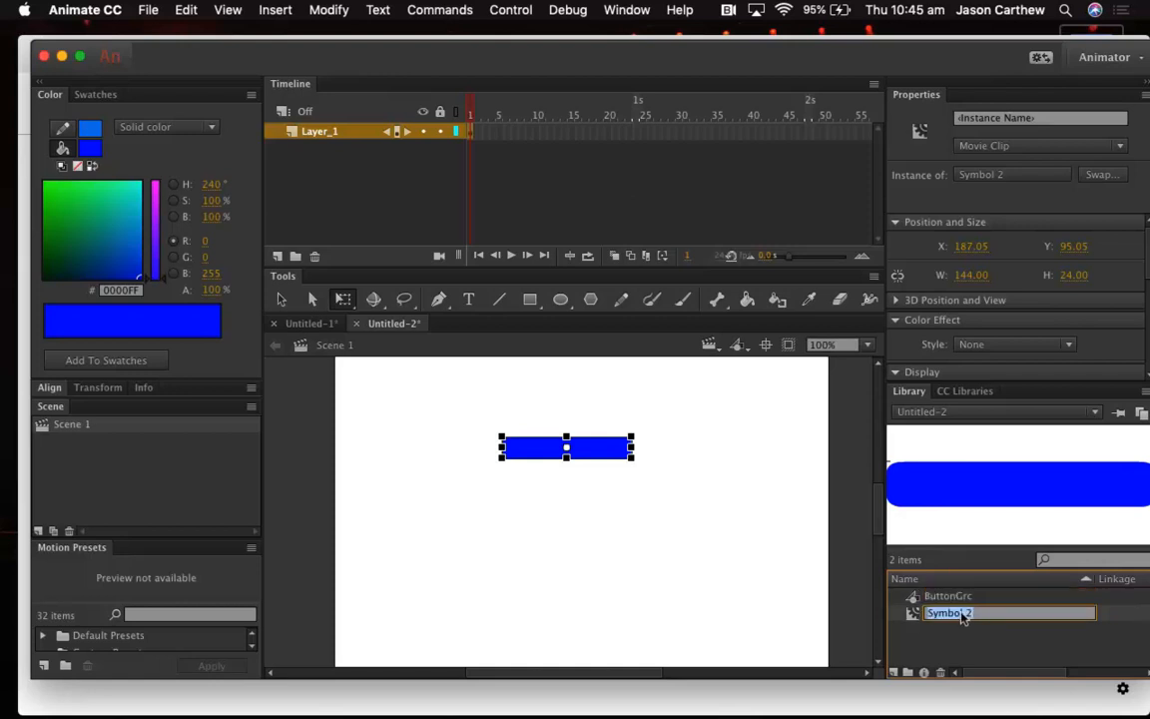
pyautogui.write('Butn')
pyautogui.press('BackSpace')
pyautogui.press('BackSpace')
pyautogui.press('BackSpace')
pyautogui.write('tnMov')
pyautogui.click(978, 647)
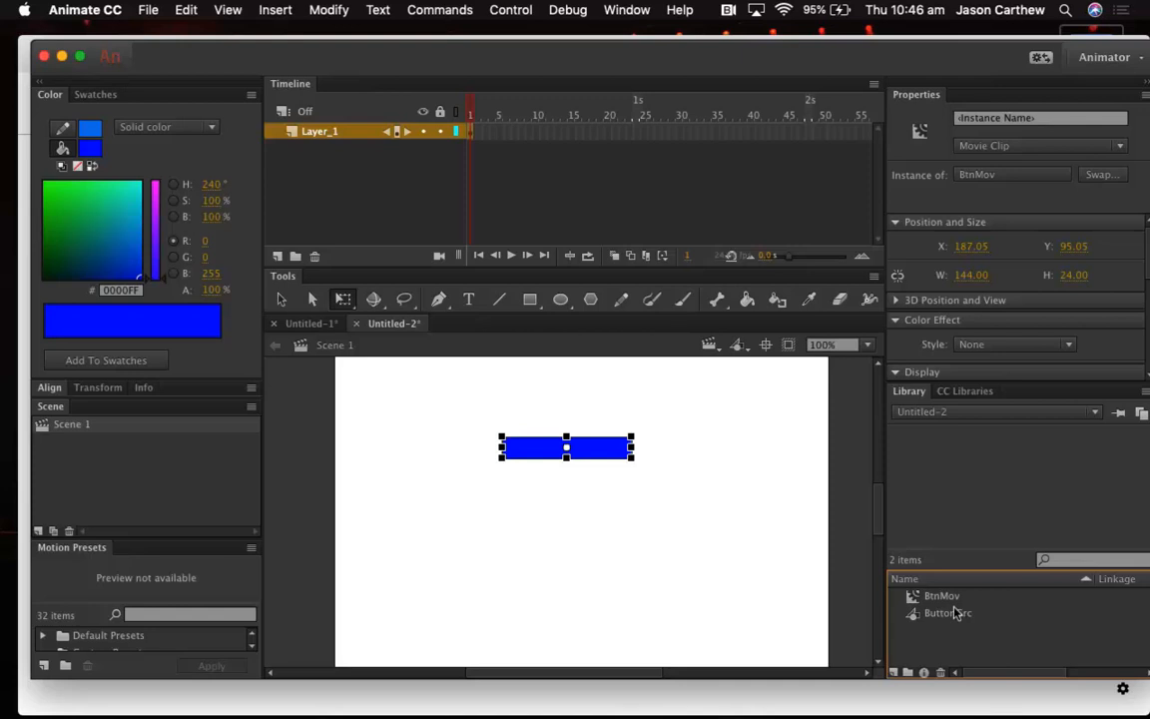
pyautogui.click(921, 597)
pyautogui.click(952, 615)
pyautogui.click(944, 596)
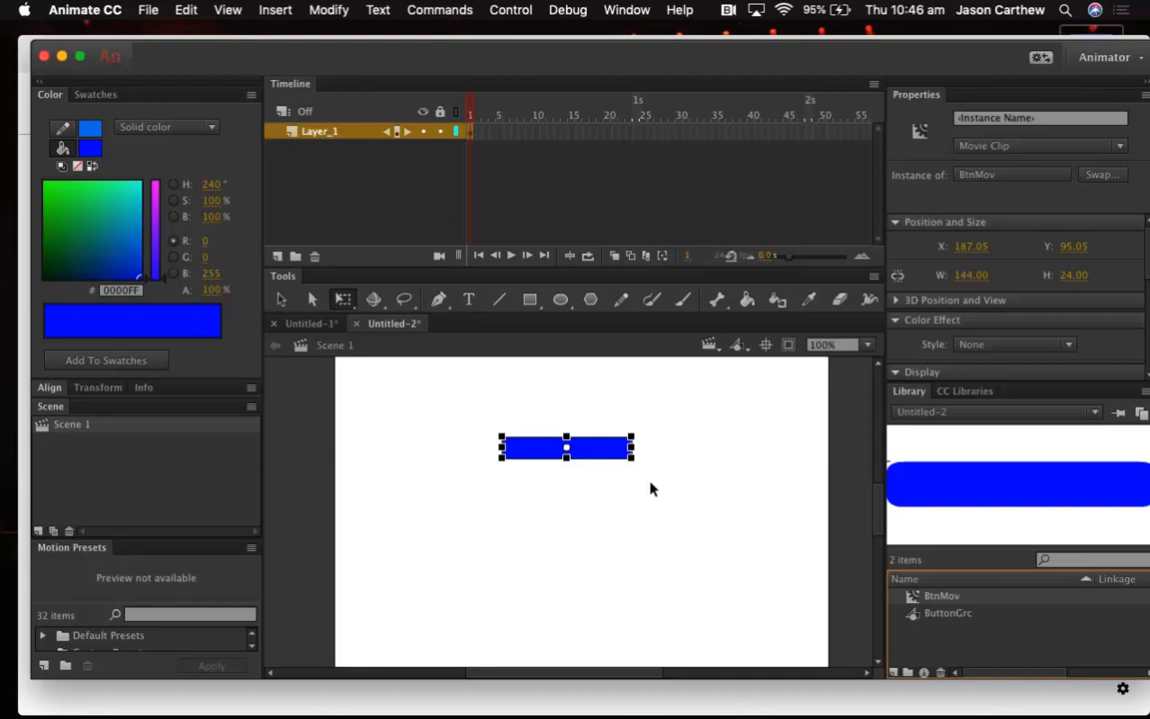
# Convert the BtnMov instance on the stage to a Button symbol named BlueBtn
pyautogui.rightClick(580, 449)
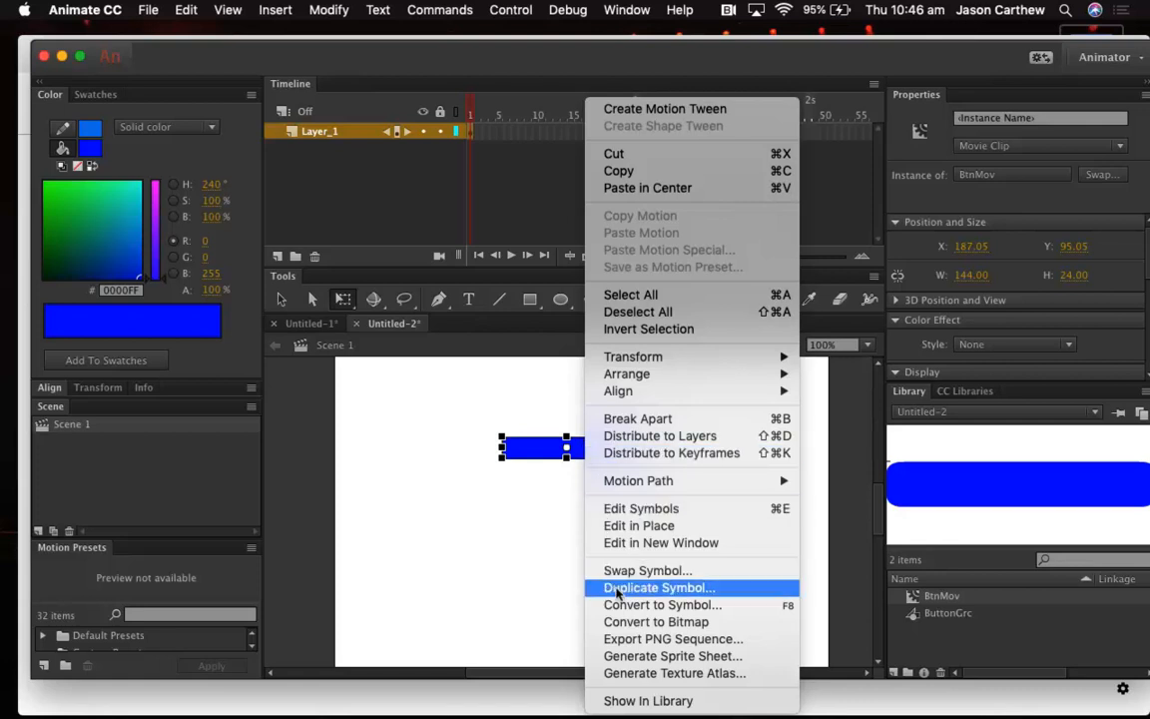
pyautogui.click(609, 605)
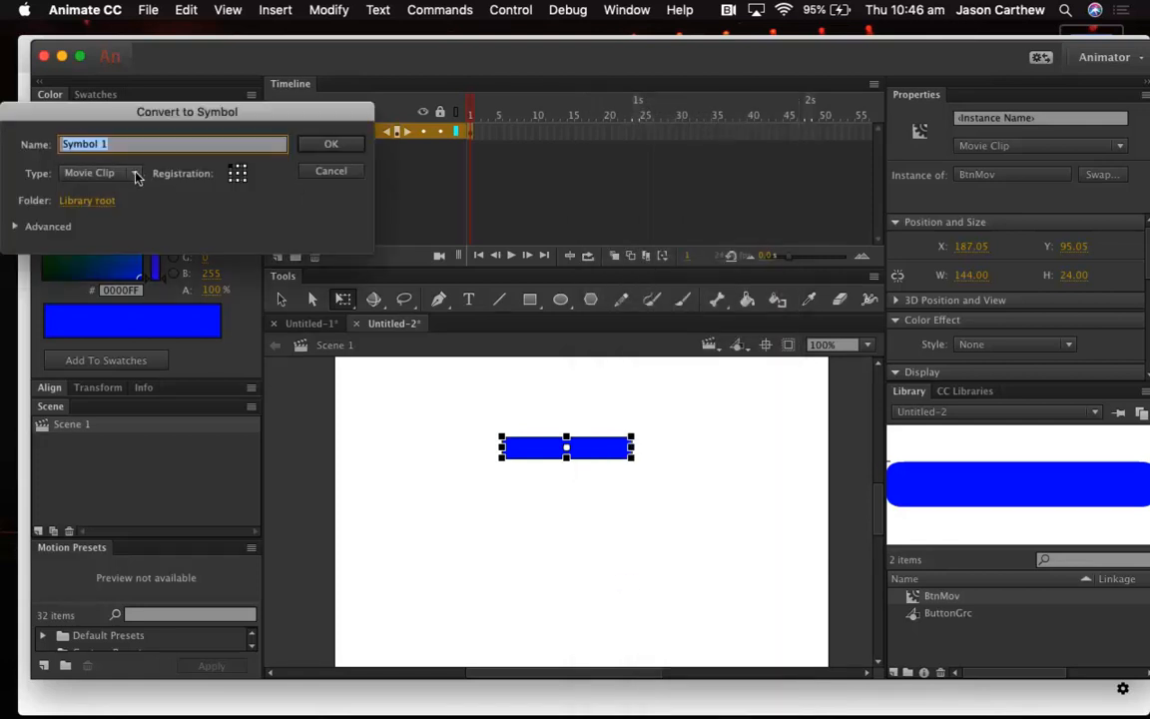
pyautogui.click(99, 173)
pyautogui.click(100, 207)
pyautogui.click(108, 144)
pyautogui.press('BackSpace')
pyautogui.press('BackSpace')
pyautogui.press('BackSpace')
pyautogui.press('BackSpace')
pyautogui.press('BackSpace')
pyautogui.press('BackSpace')
pyautogui.press('BackSpace')
pyautogui.press('BackSpace')
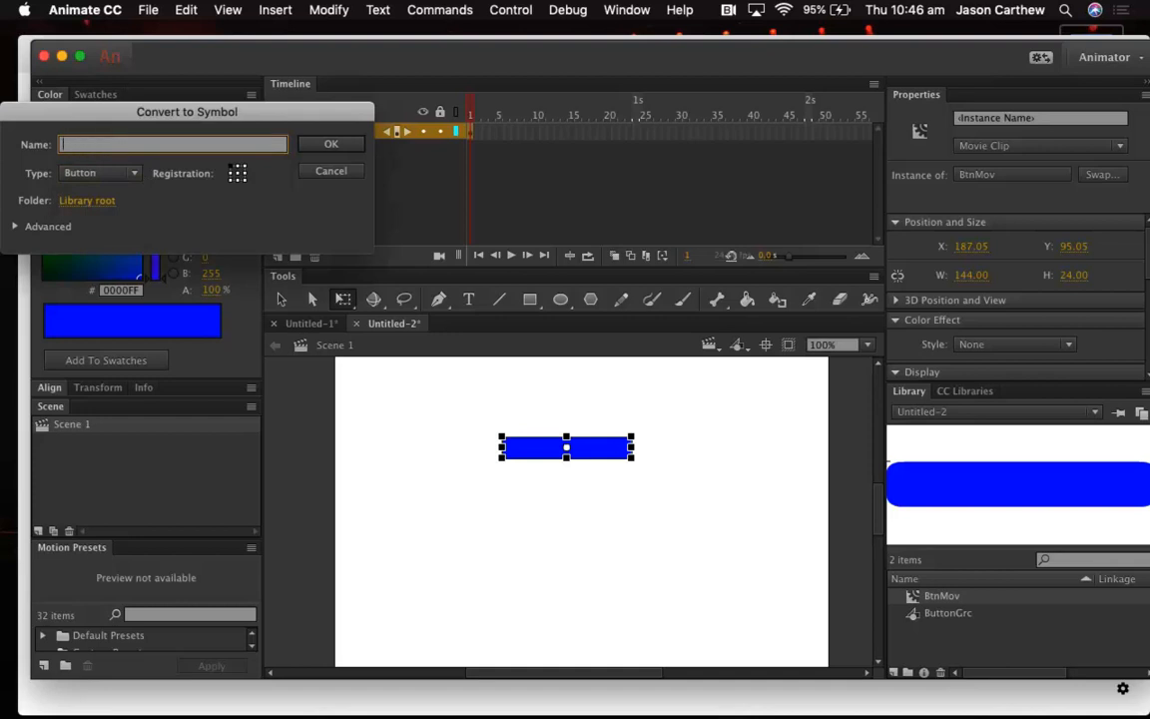
pyautogui.write('BlueBtn')
pyautogui.click(330, 145)
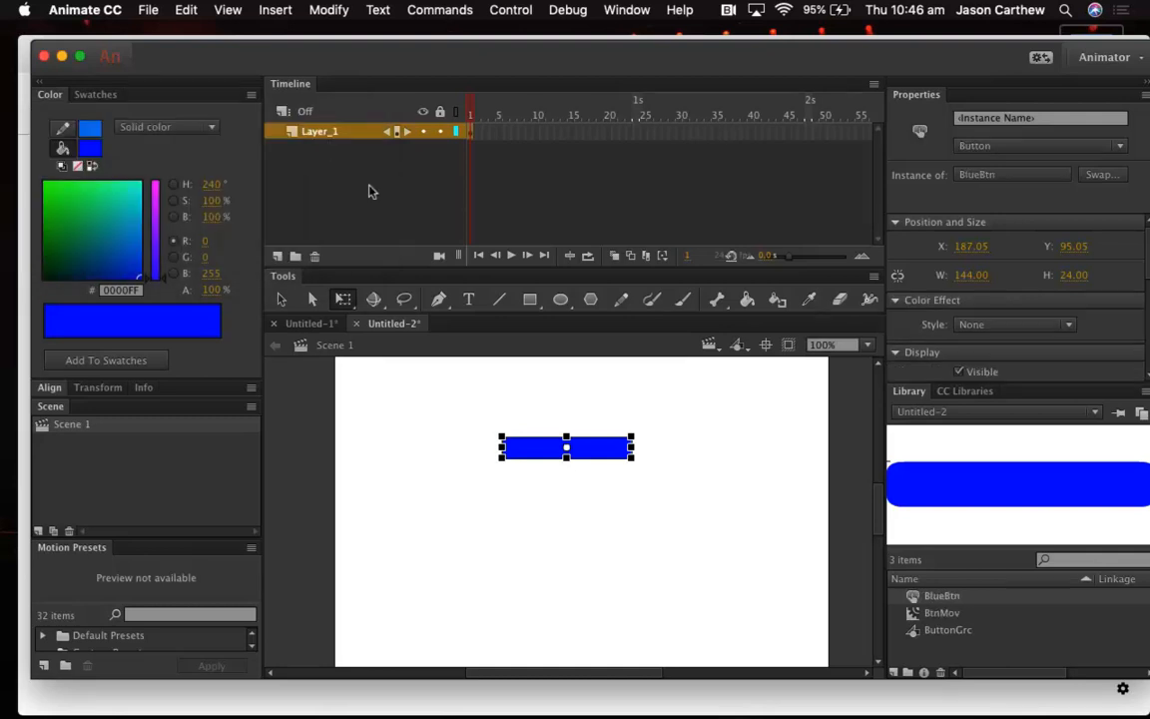
# Place an instance of BtnMov below the button on the stage and an instance of ButtonGrc below that
pyautogui.click(417, 452)
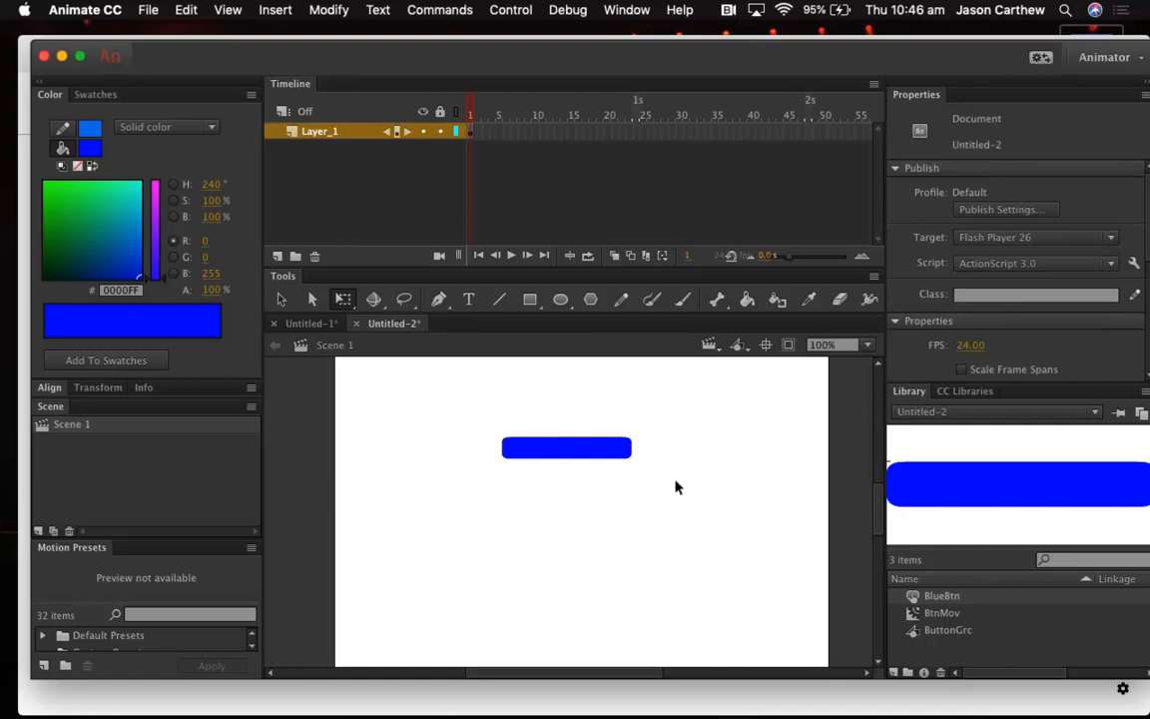
pyautogui.moveTo(945, 617); pyautogui.dragTo(575, 523)
pyautogui.moveTo(939, 631); pyautogui.dragTo(575, 590)
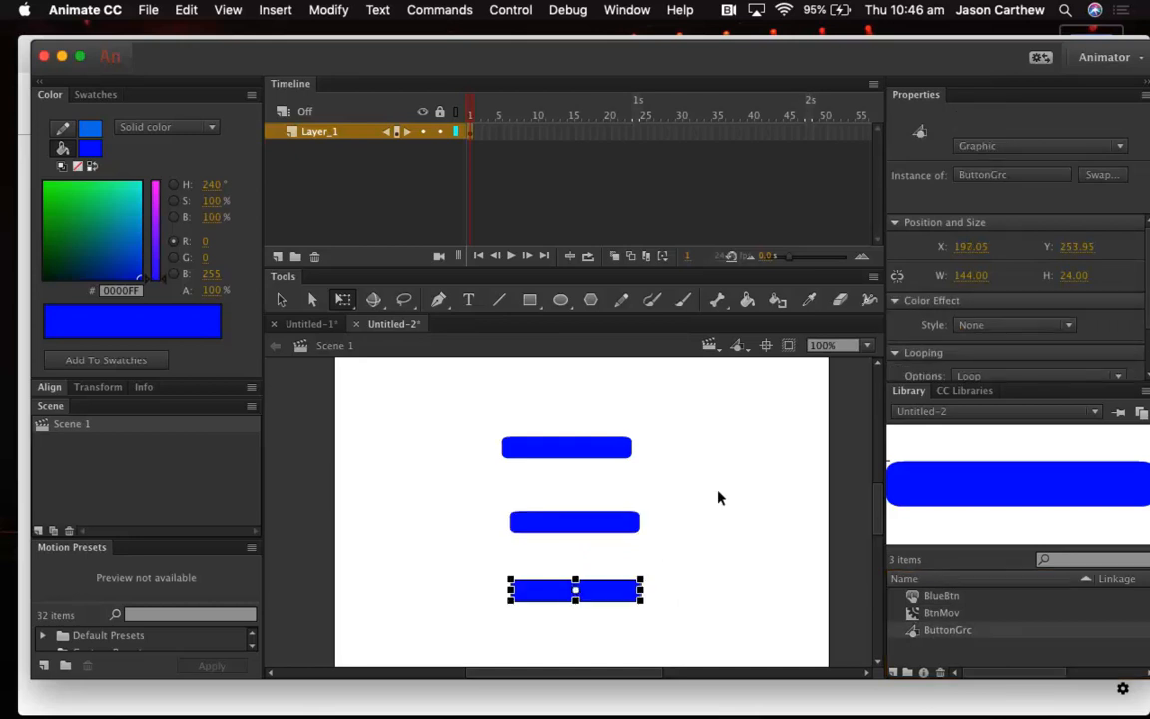
# Inspect the contents and timelines of the ButtonGrc and BtnMov instances, returning to Scene 1 after each
pyautogui.doubleClick(602, 595)
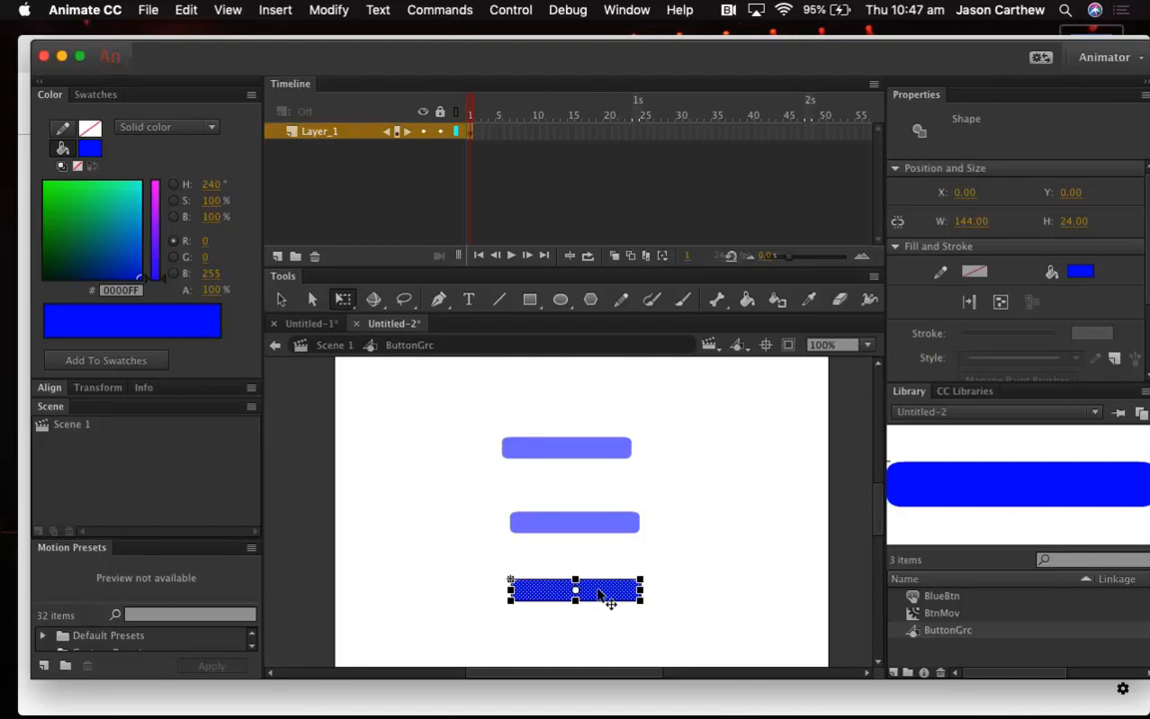
pyautogui.click(335, 345)
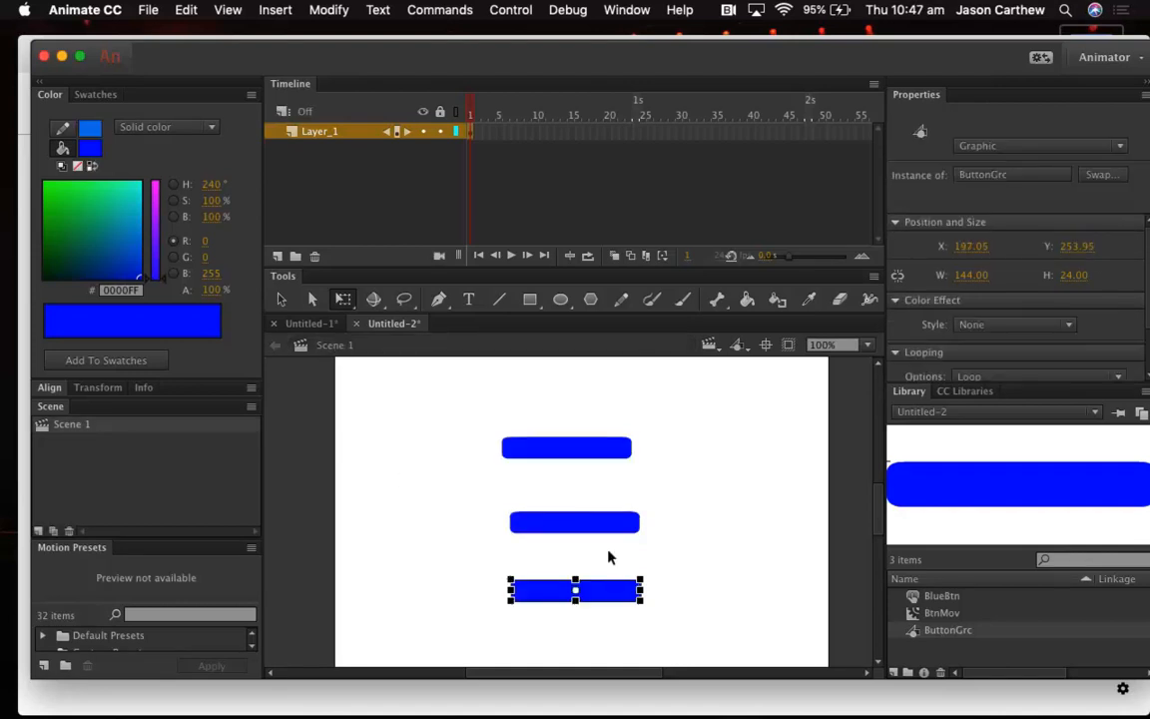
pyautogui.click(582, 530)
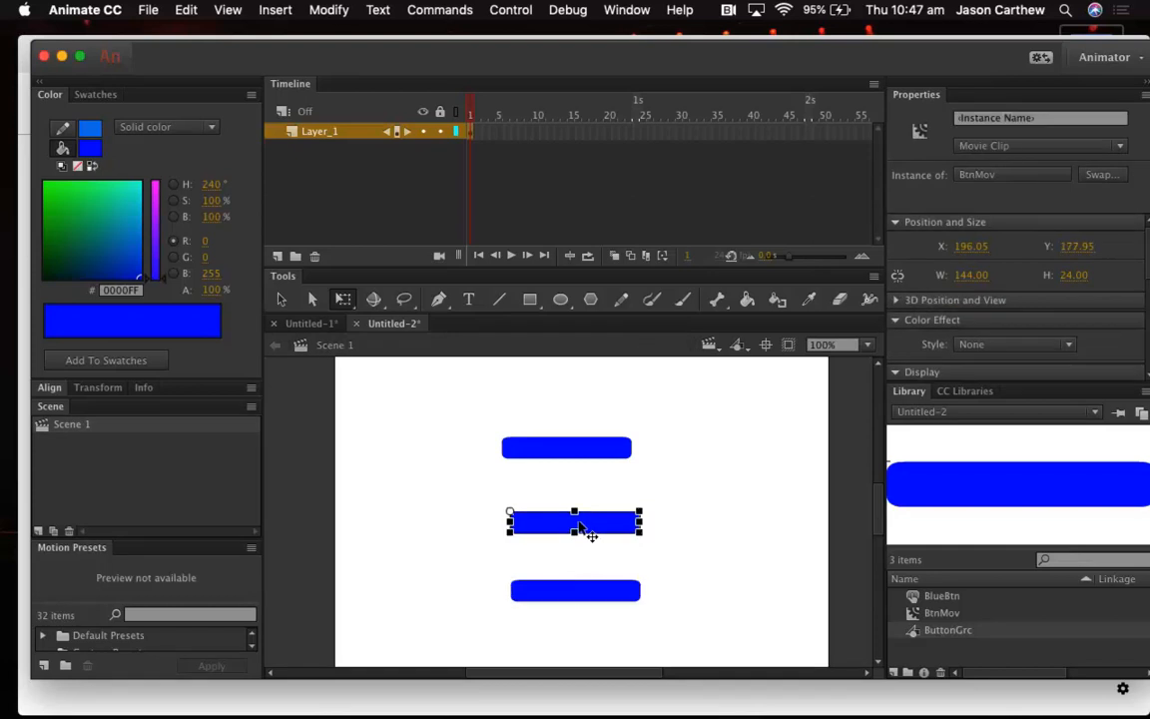
pyautogui.doubleClick(580, 525)
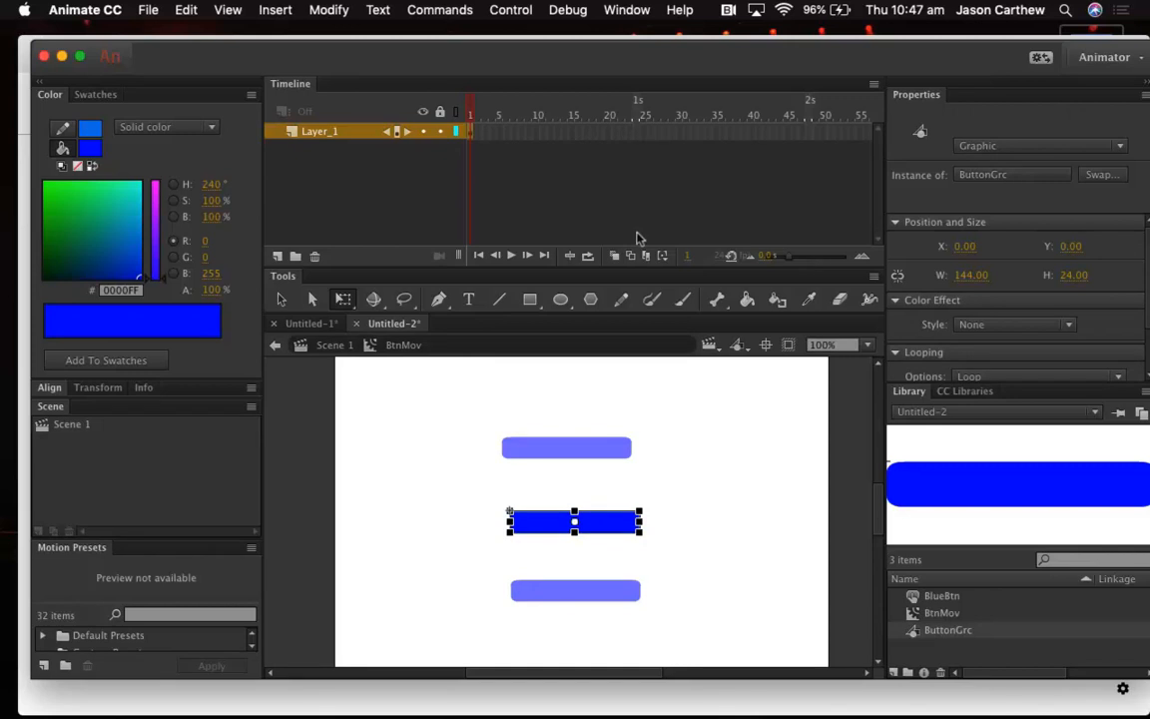
pyautogui.click(334, 345)
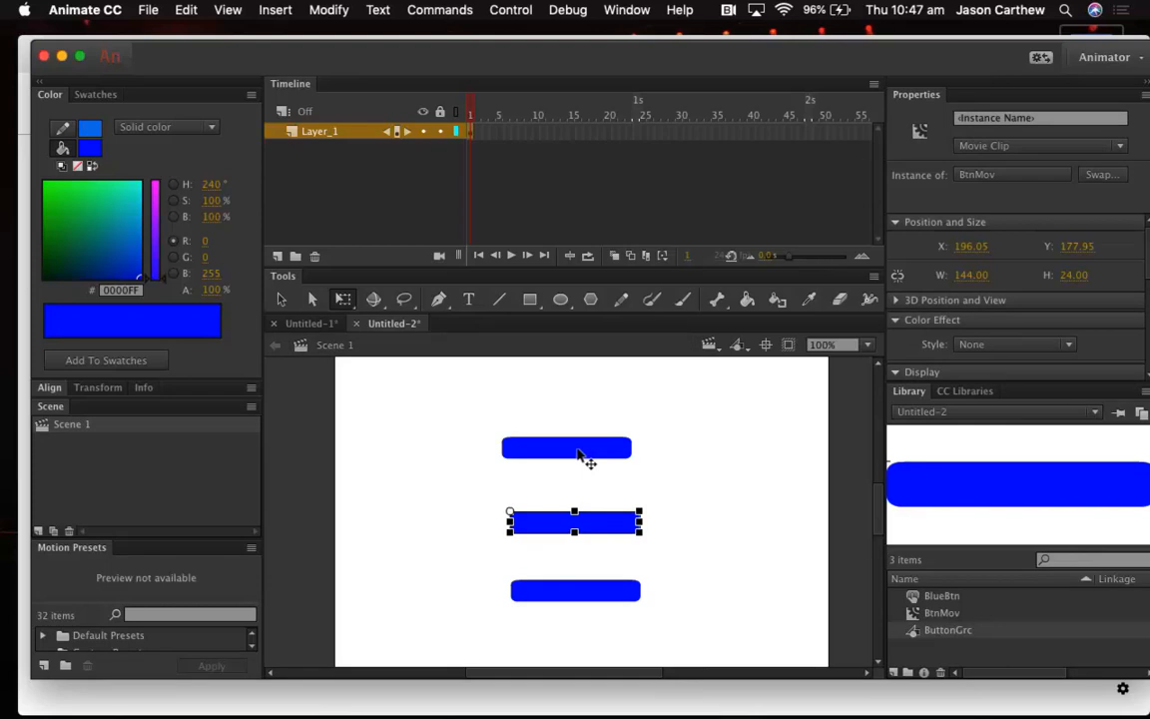
# Open the BlueBtn instance for editing and insert a keyframe in the Over state of Layer_1
pyautogui.doubleClick(578, 455)
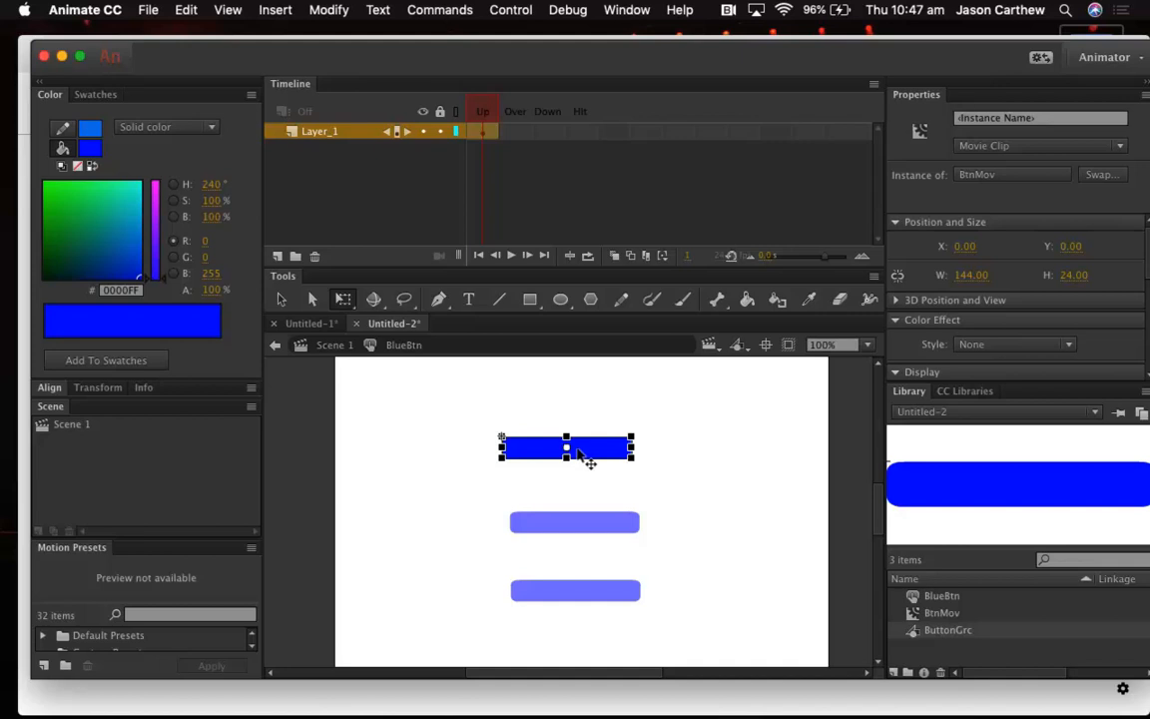
pyautogui.click(521, 133)
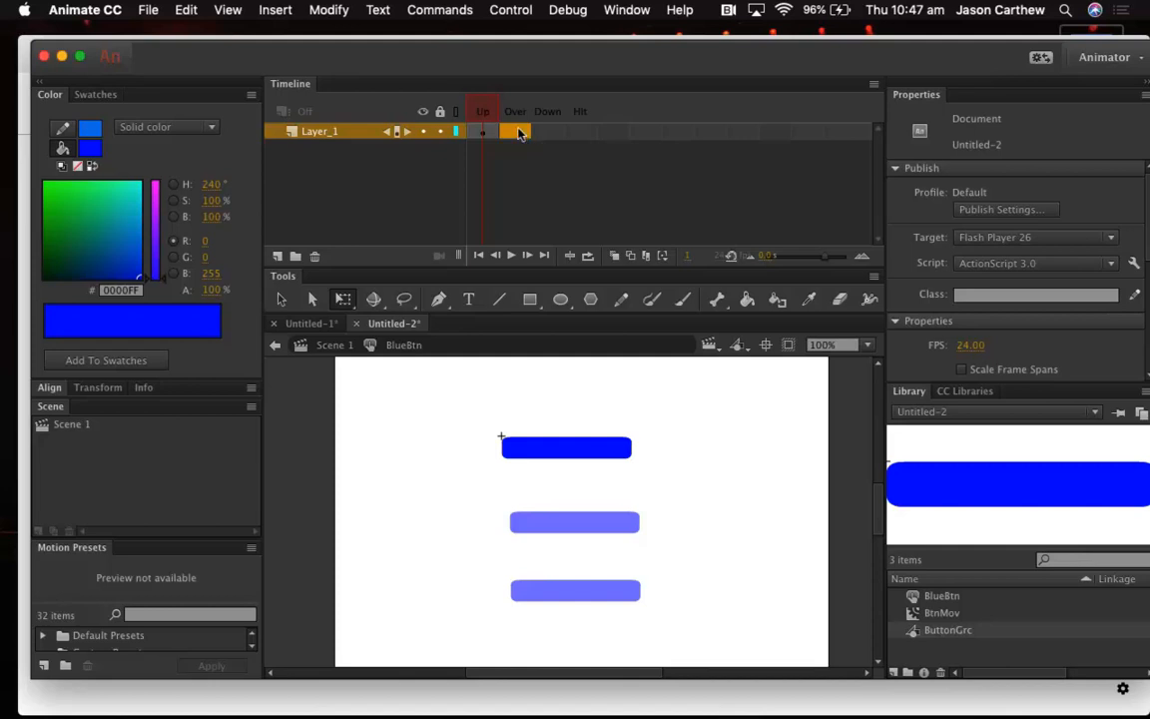
pyautogui.rightClick(520, 133)
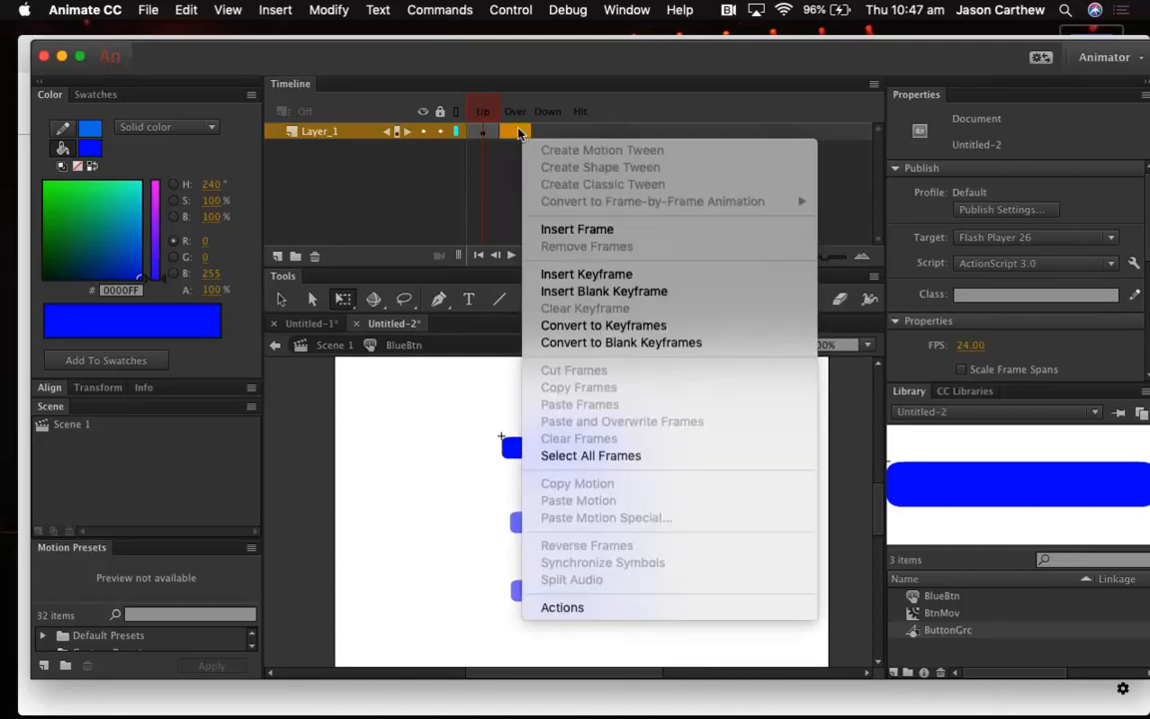
pyautogui.click(562, 277)
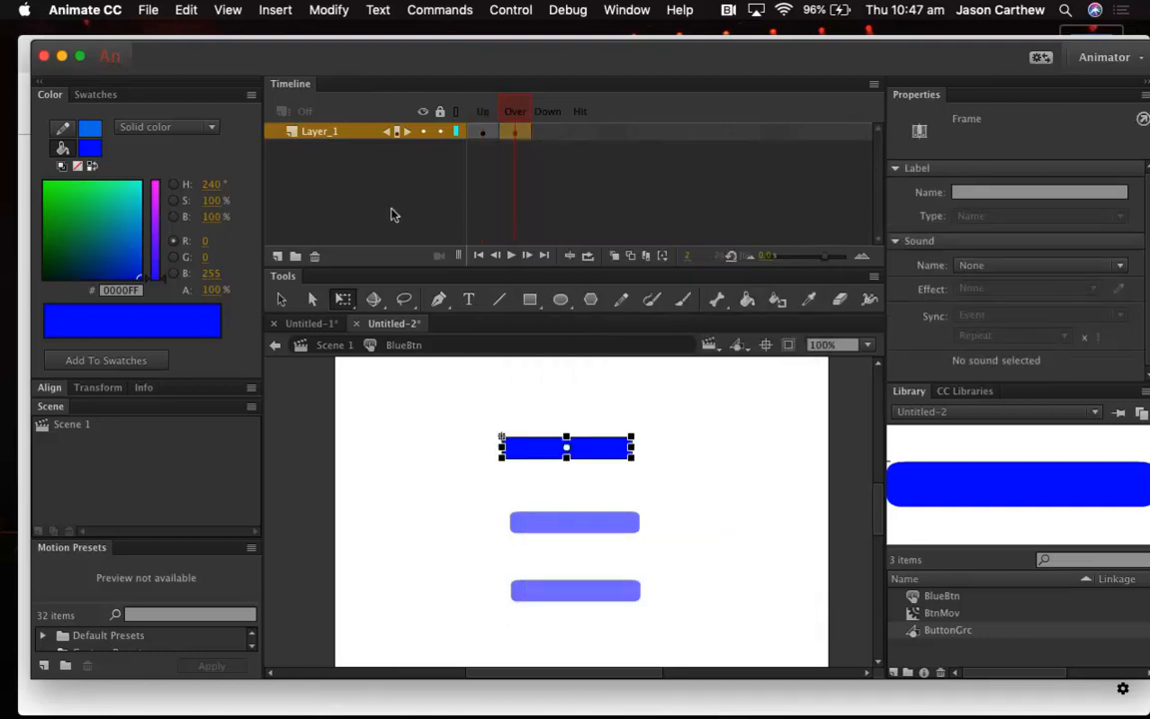
# Add a new layer inside BlueBtn and insert a keyframe in its Over state
pyautogui.click(279, 258)
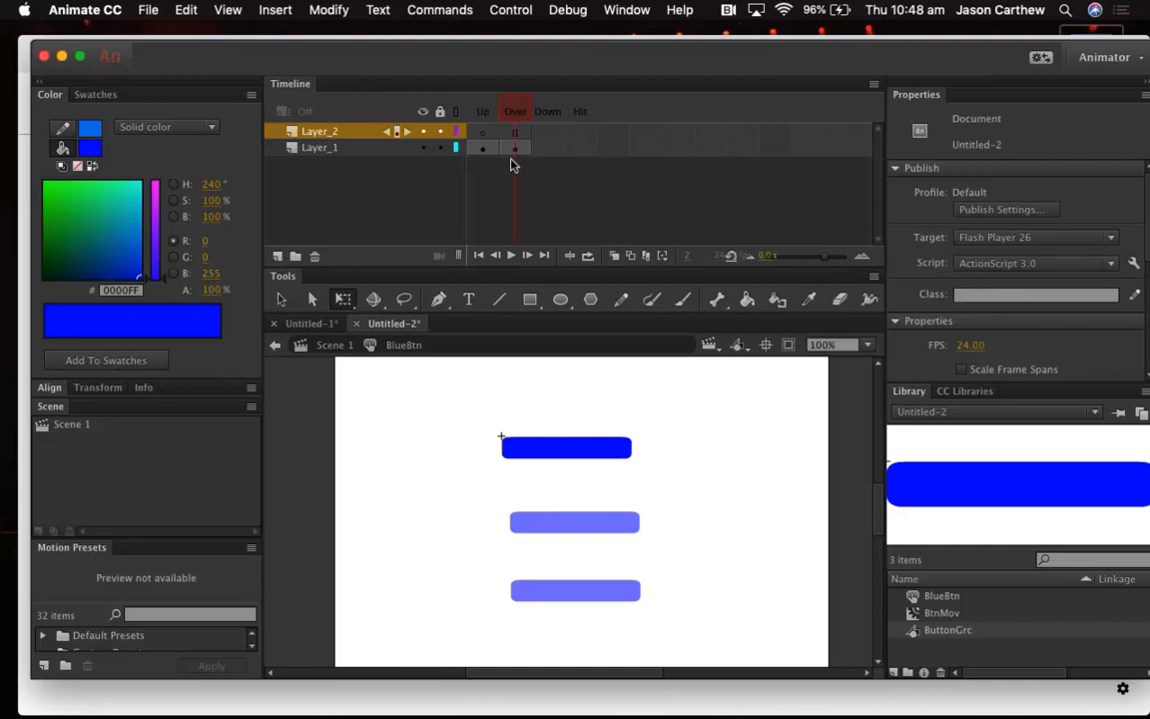
pyautogui.rightClick(510, 133)
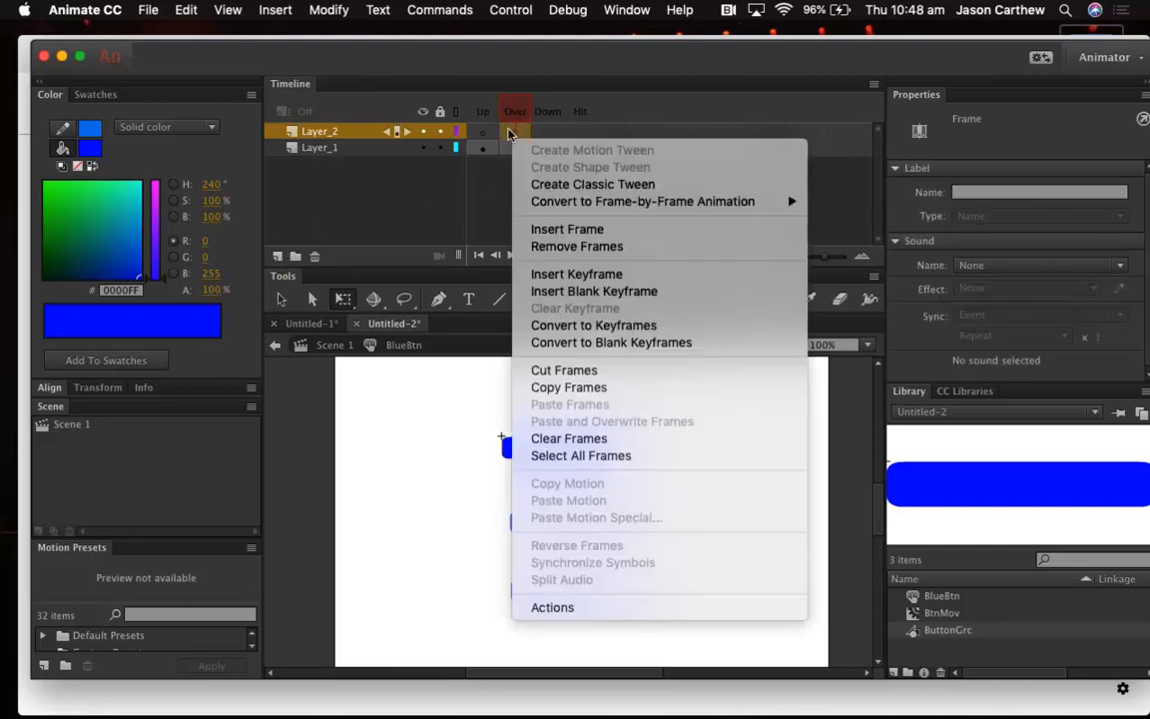
pyautogui.click(539, 273)
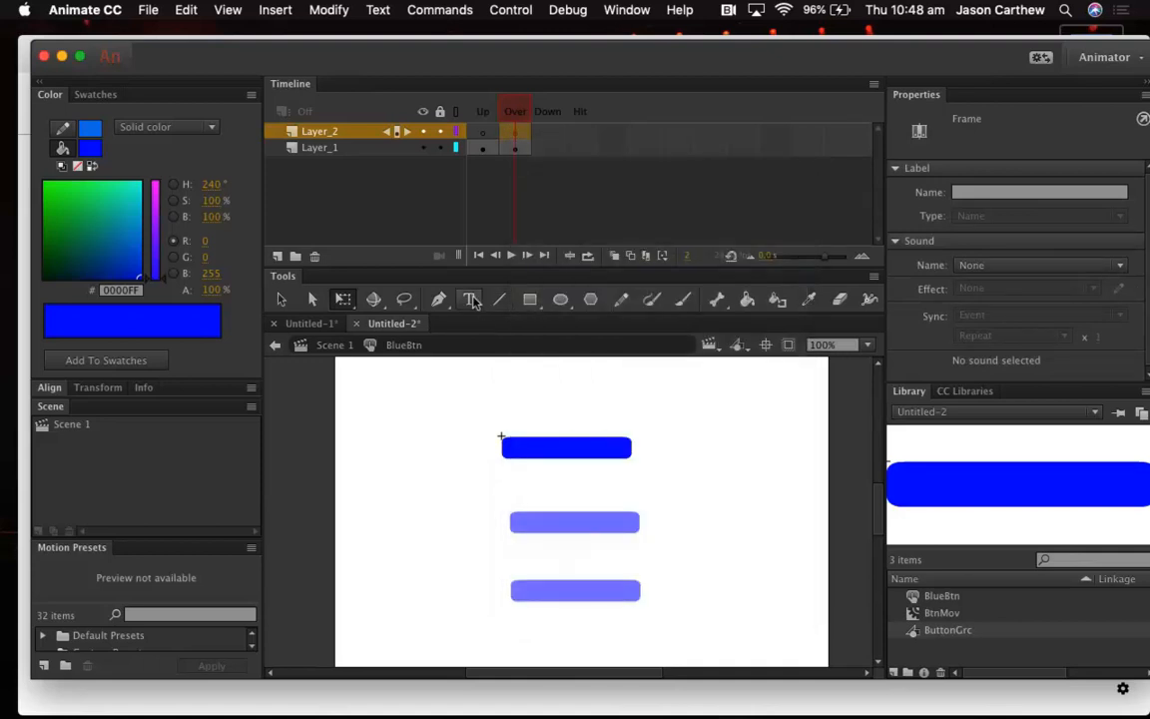
# Add a static text box about 133 px wide above the button, reading CLICK HERE
pyautogui.click(471, 300)
pyautogui.click(505, 400)
pyautogui.moveTo(560, 415); pyautogui.dragTo(614, 431)
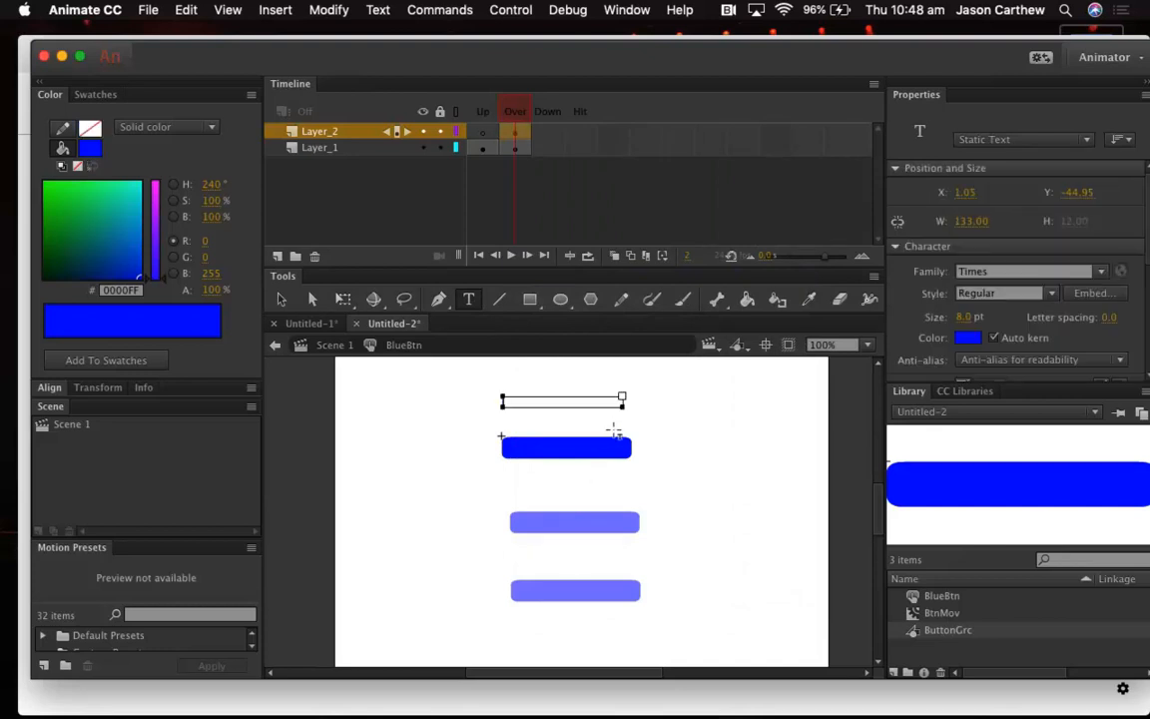
pyautogui.write('CLICK HERE!')
# Set the CLICK HERE text to black at a size of 19 pt
pyautogui.moveTo(547, 400); pyautogui.dragTo(480, 396)
pyautogui.click(968, 339)
pyautogui.click(704, 404)
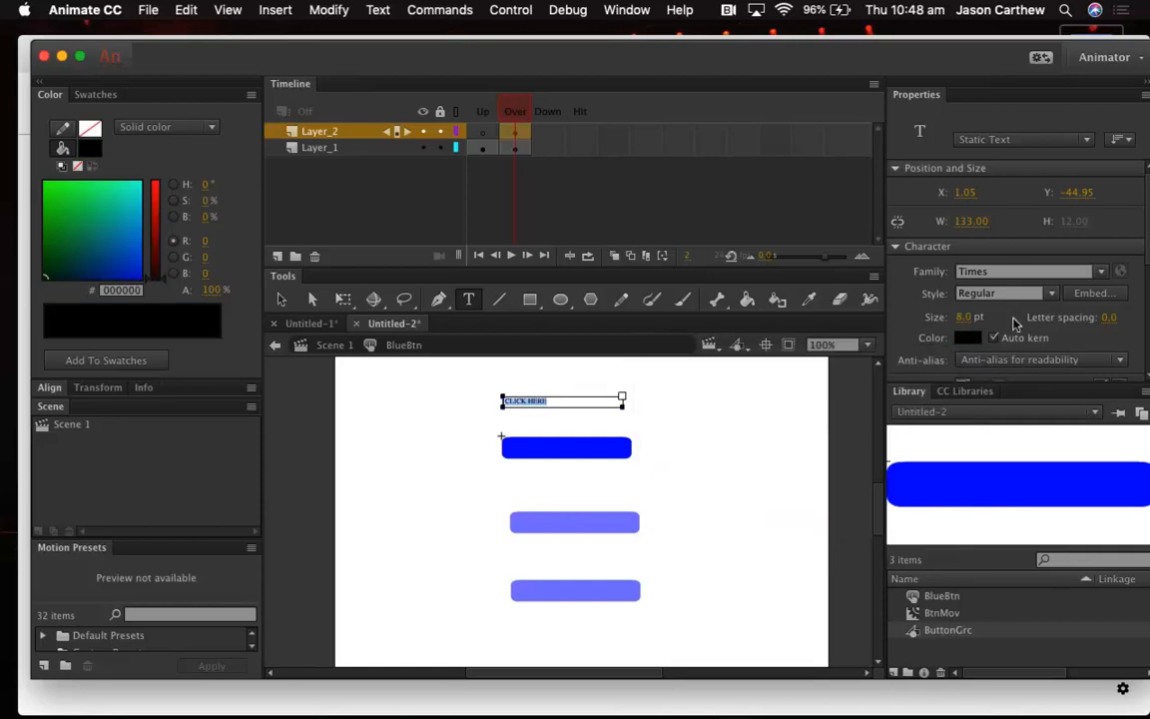
pyautogui.moveTo(961, 319)
pyautogui.mouseDown()
pyautogui.moveTo(989, 318)
pyautogui.moveTo(949, 314)
pyautogui.moveTo(960, 314)
pyautogui.mouseUp()
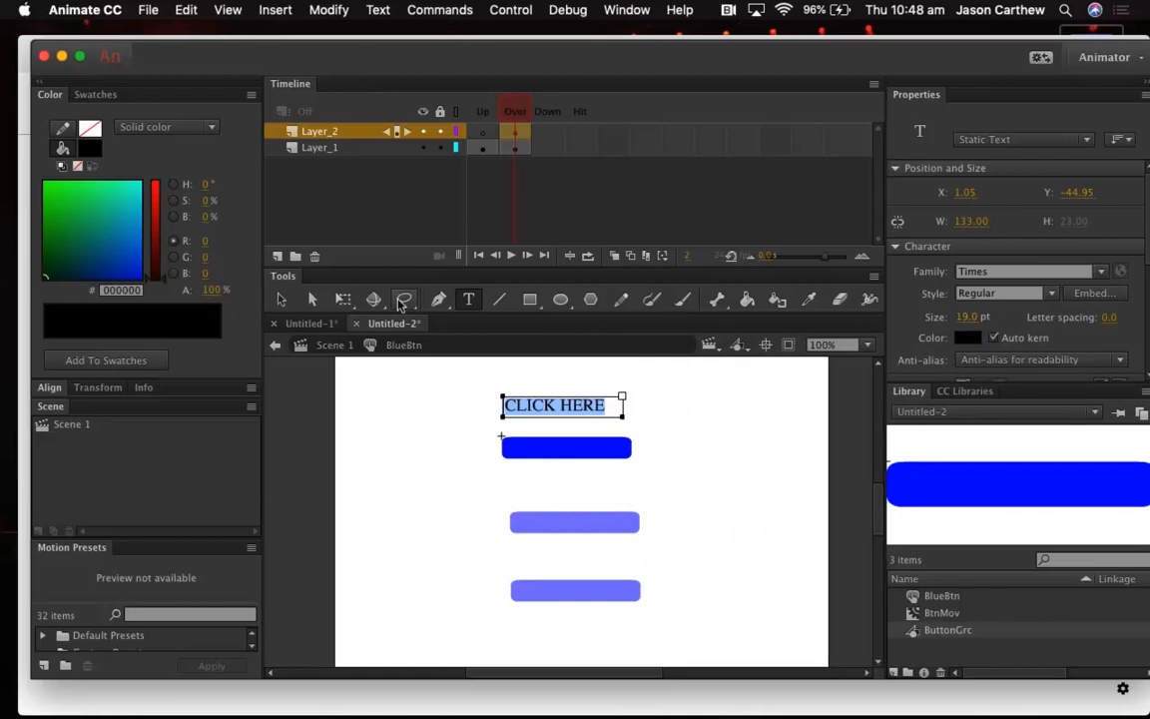
# Move the CLICK HERE text to sit just above the blue button, at about X 11, Y -26
pyautogui.click(285, 303)
pyautogui.moveTo(547, 410); pyautogui.dragTo(555, 420)
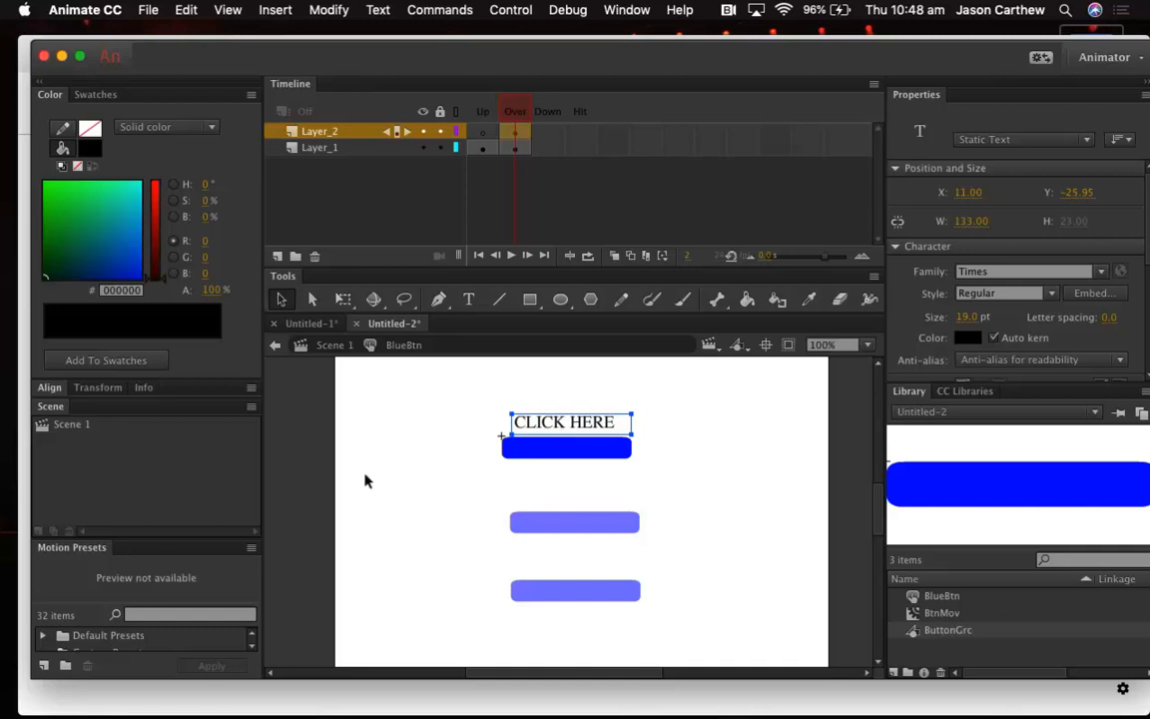
pyautogui.click(446, 456)
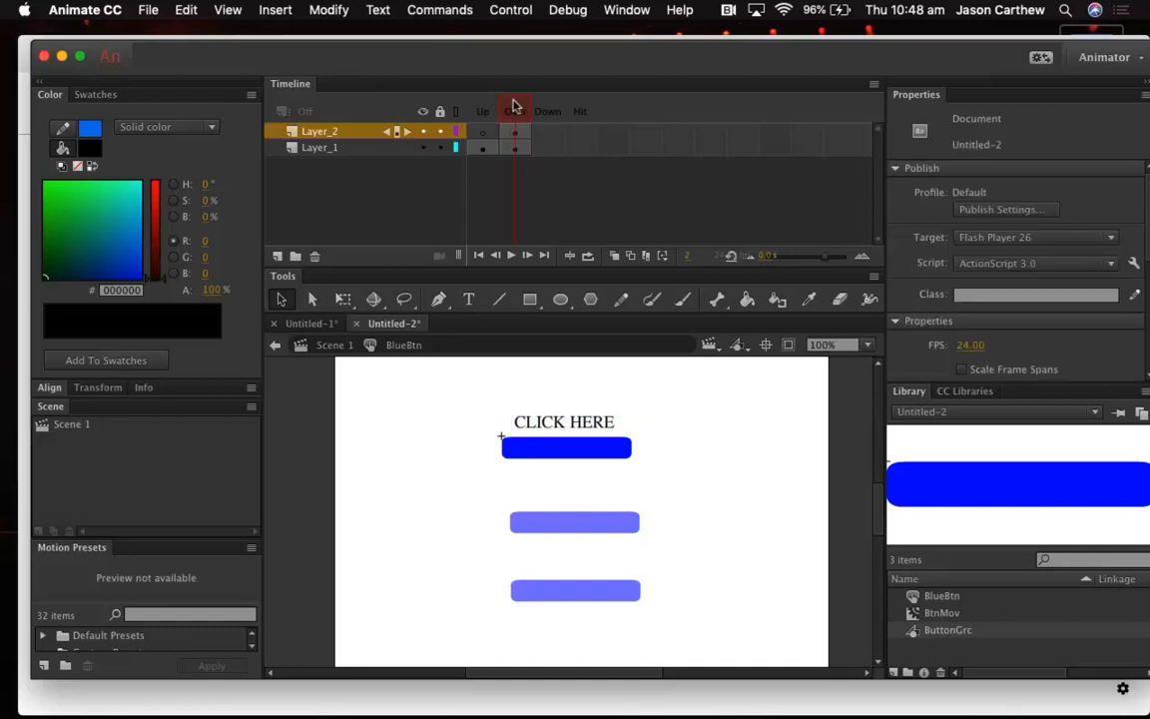
# Compare the Up and Over states of BlueBtn by moving the playhead between them
pyautogui.moveTo(513, 105); pyautogui.dragTo(487, 106)
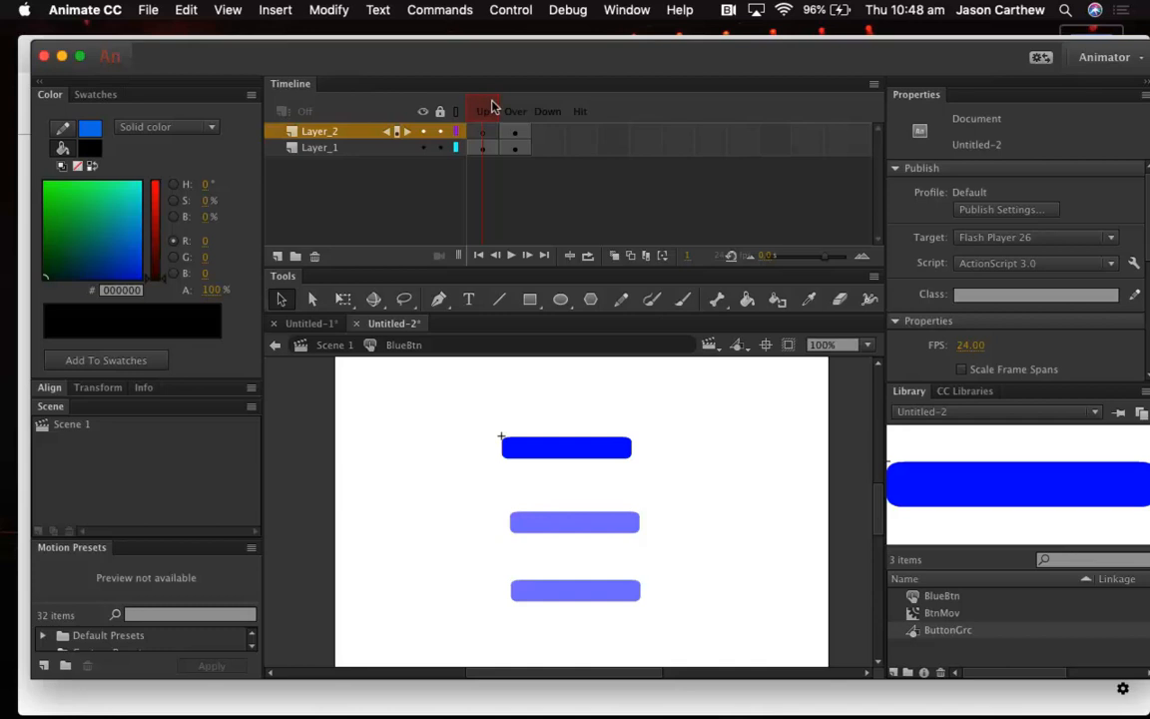
pyautogui.moveTo(491, 107); pyautogui.dragTo(513, 103)
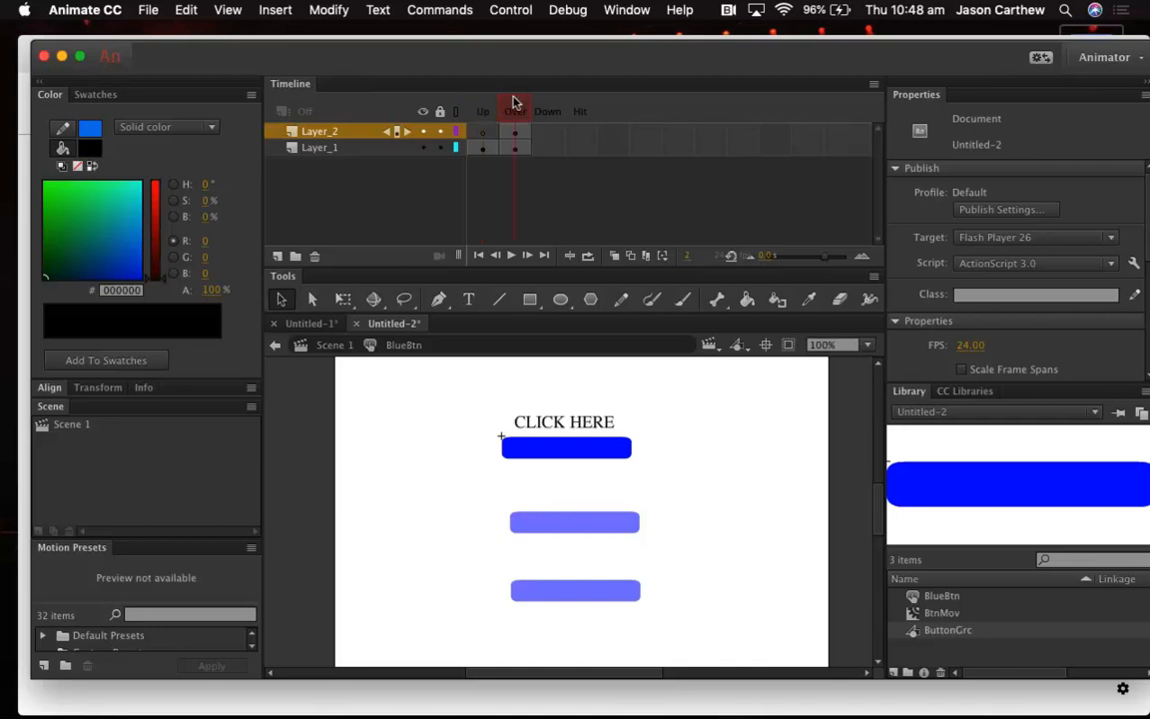
pyautogui.moveTo(513, 103)
pyautogui.mouseDown()
pyautogui.moveTo(475, 108)
pyautogui.moveTo(511, 107)
pyautogui.mouseUp()
# Apply a Glow filter to the Over-state BtnMov instance, with a cyan color and an increased blur
pyautogui.scroll(-5, 910, 359)
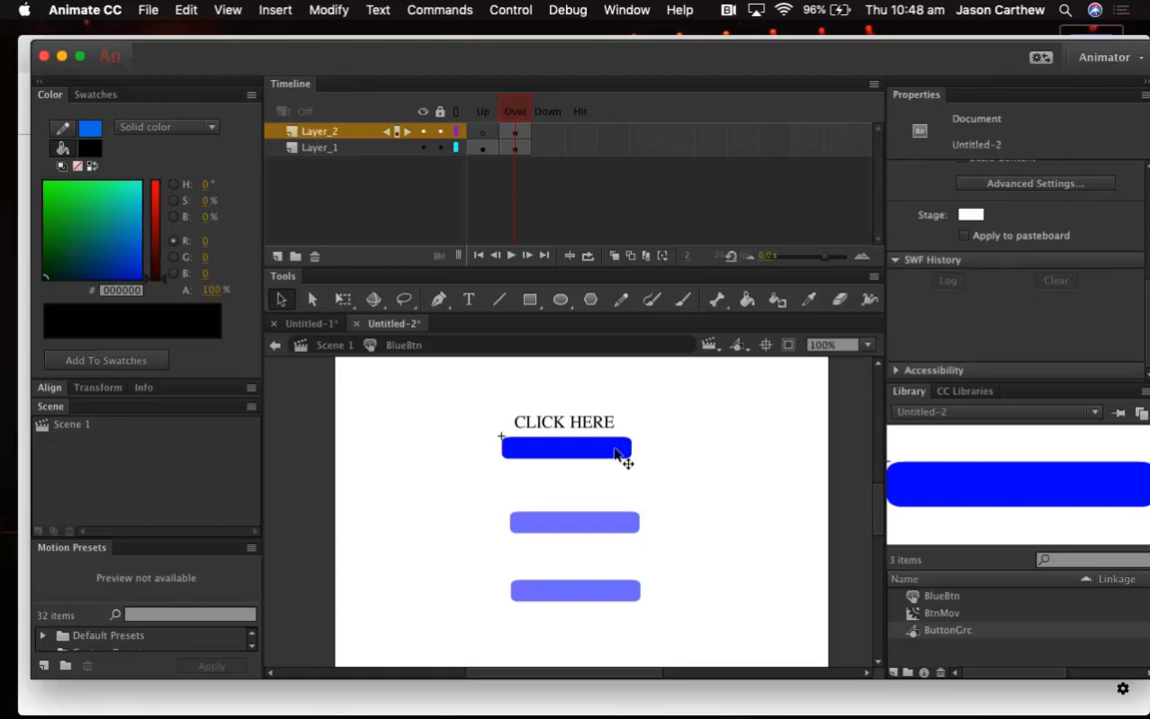
pyautogui.click(625, 452)
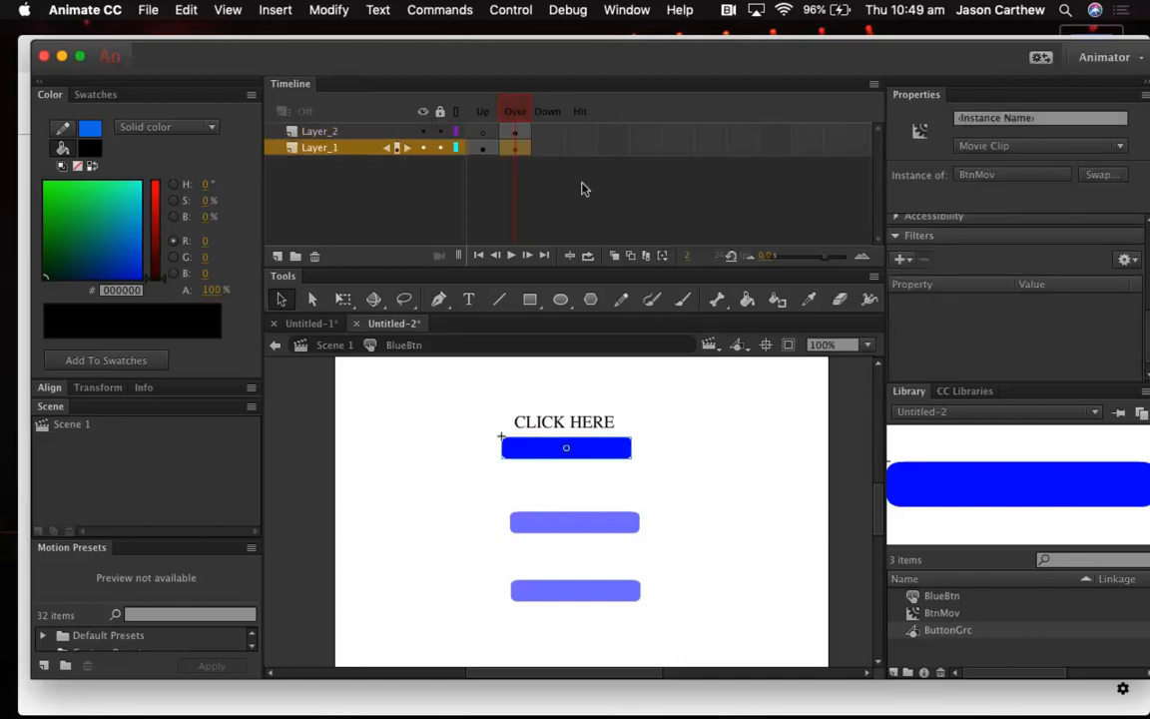
pyautogui.click(903, 259)
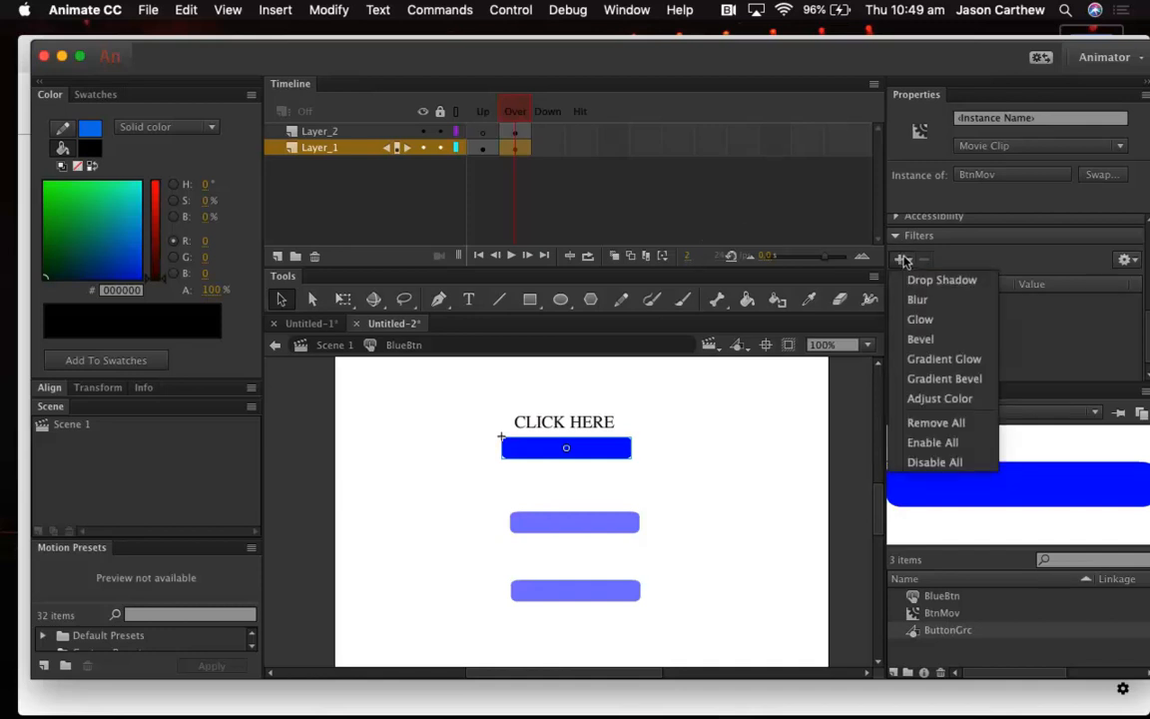
pyautogui.click(918, 320)
pyautogui.click(1027, 356)
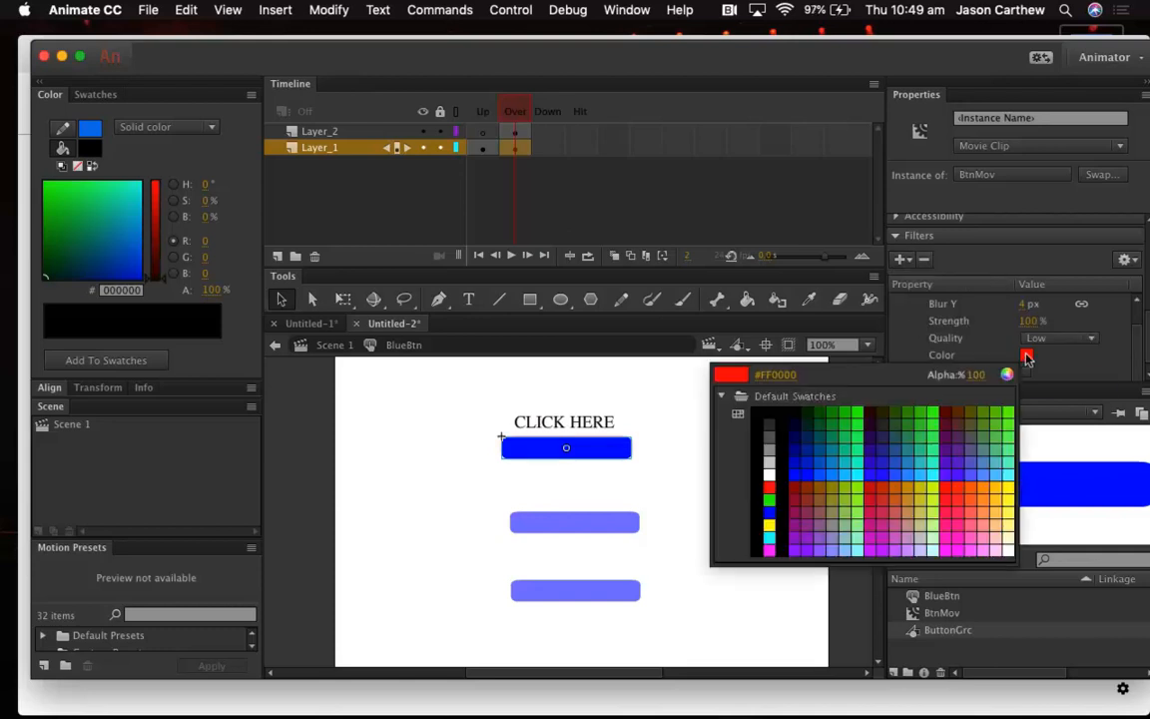
pyautogui.click(855, 468)
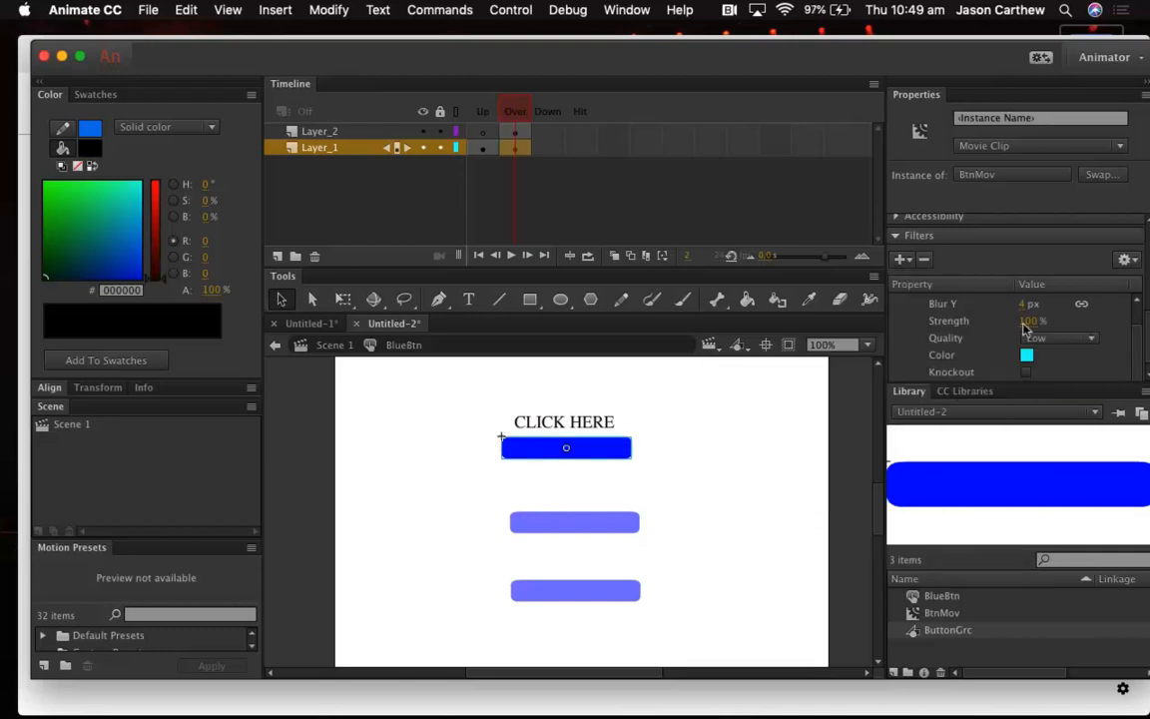
pyautogui.moveTo(1019, 305); pyautogui.dragTo(1040, 294)
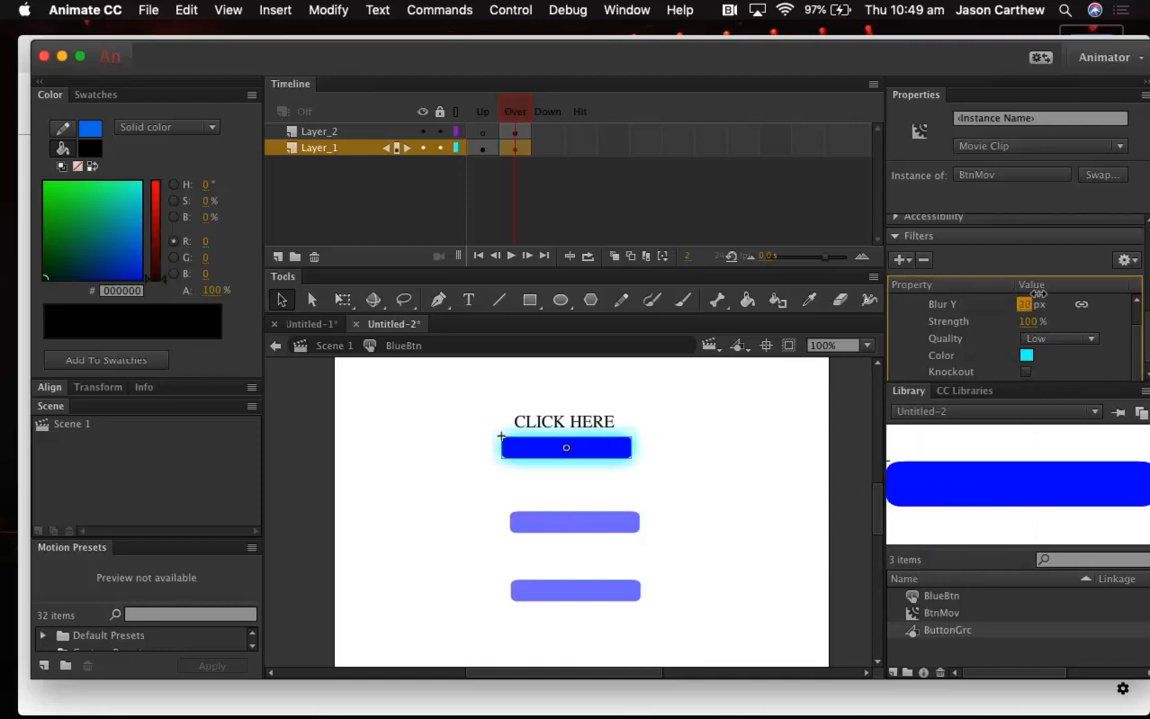
pyautogui.click(814, 409)
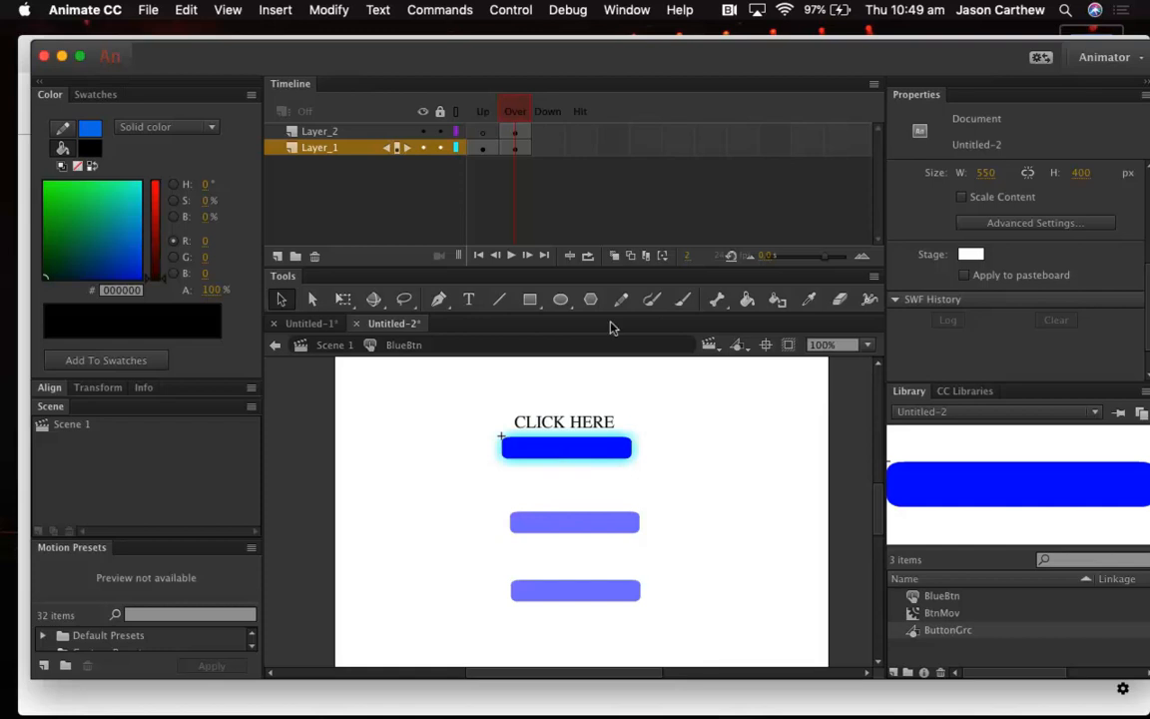
# Return to Scene 1 and test the movie to check the button's rollover effect, closing the preview window
pyautogui.click(323, 347)
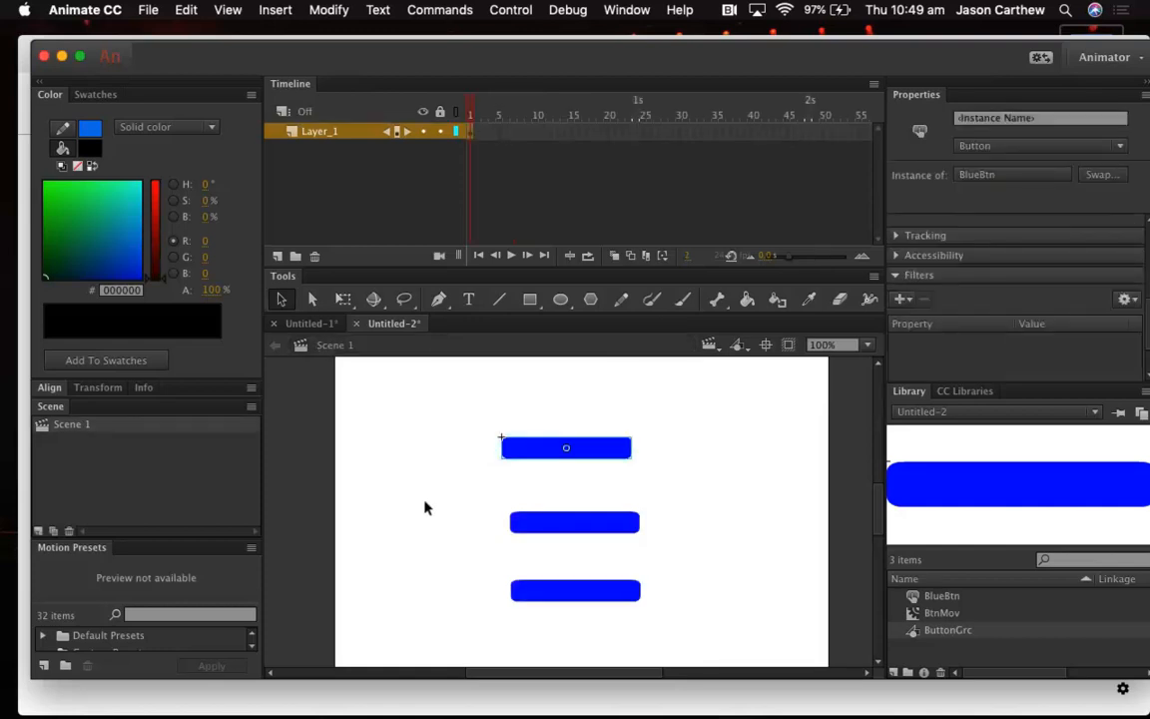
pyautogui.press('super+Return')
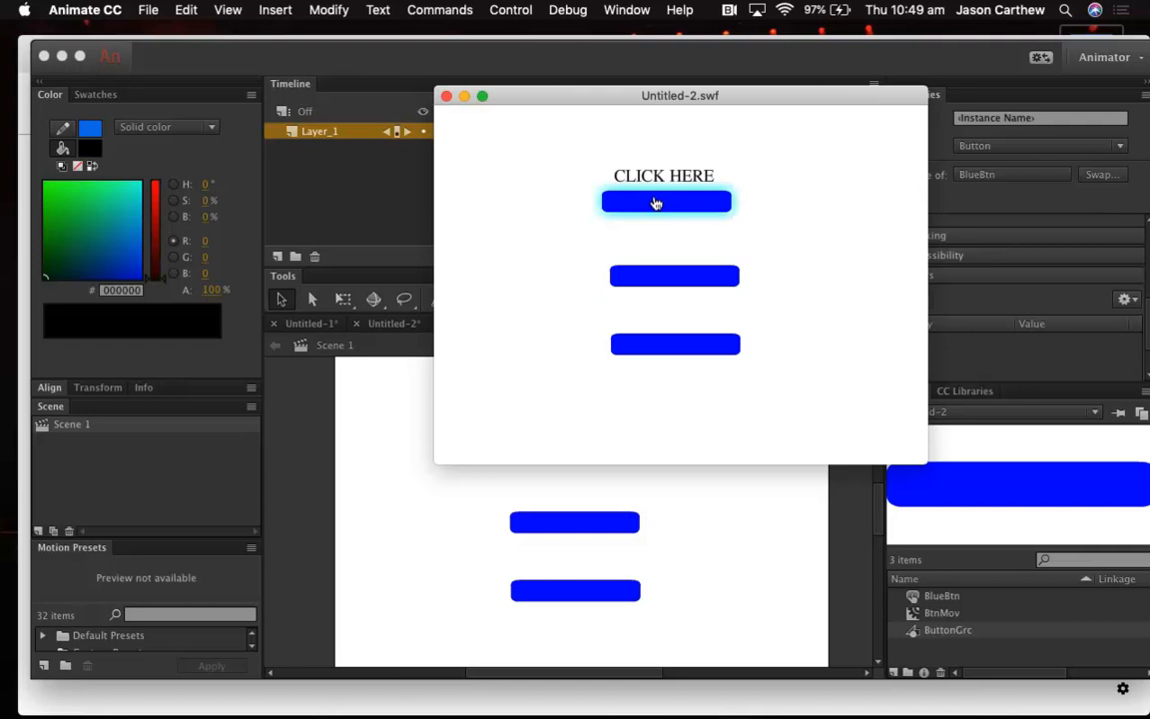
pyautogui.click(446, 96)
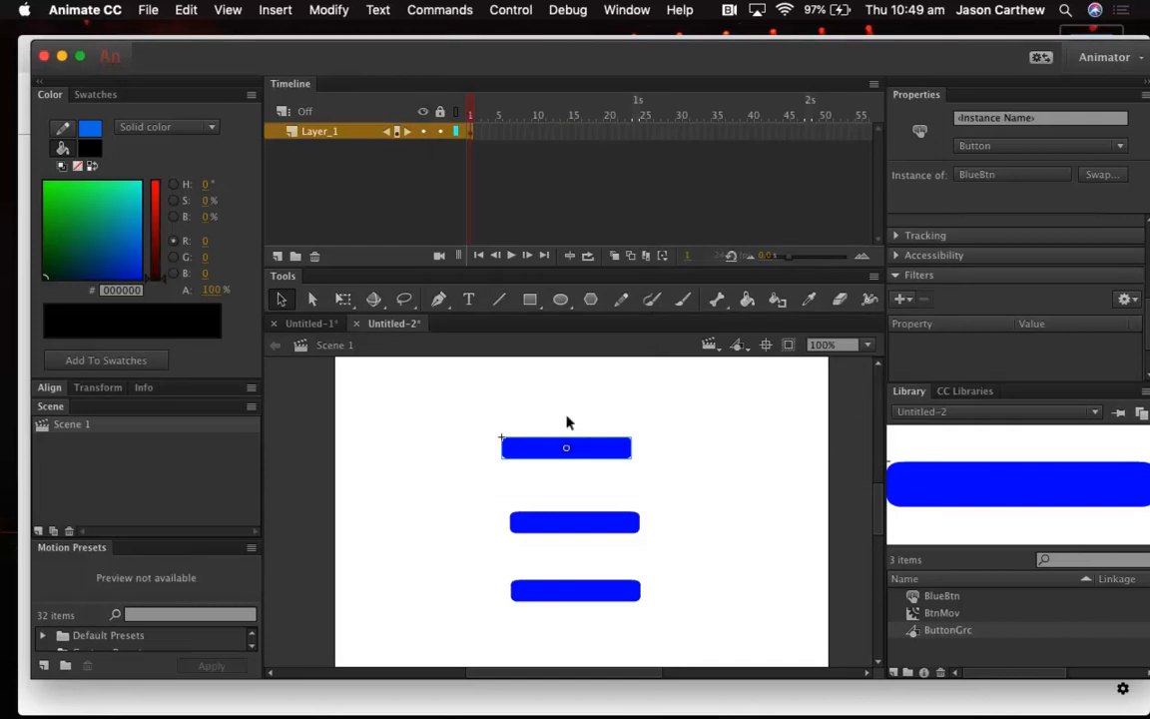
# Add a new layer above Layer_1 in Scene 1 and name it Actions
pyautogui.click(514, 407)
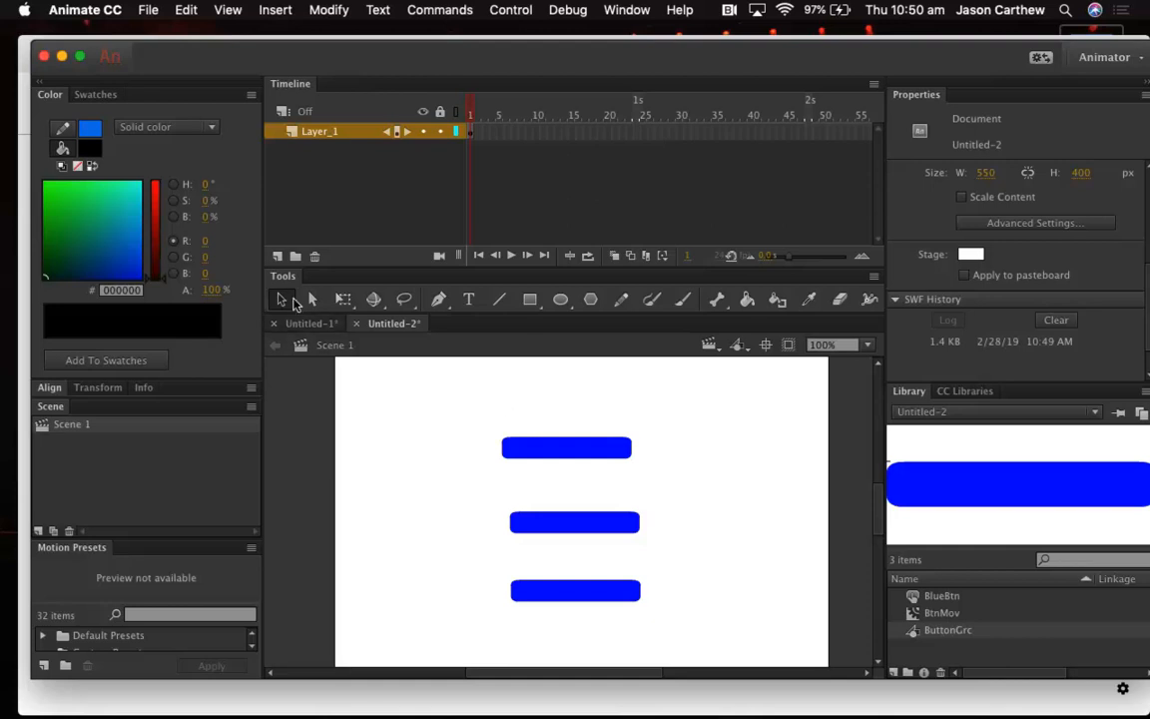
pyautogui.click(276, 258)
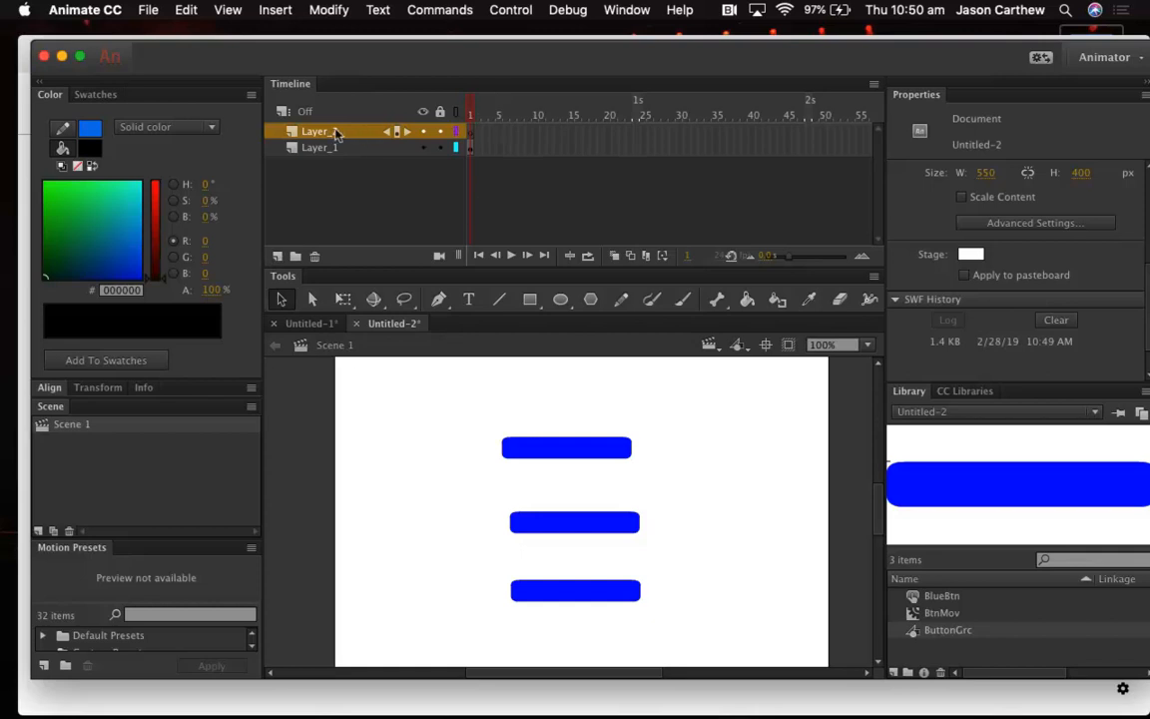
pyautogui.write('Actions')
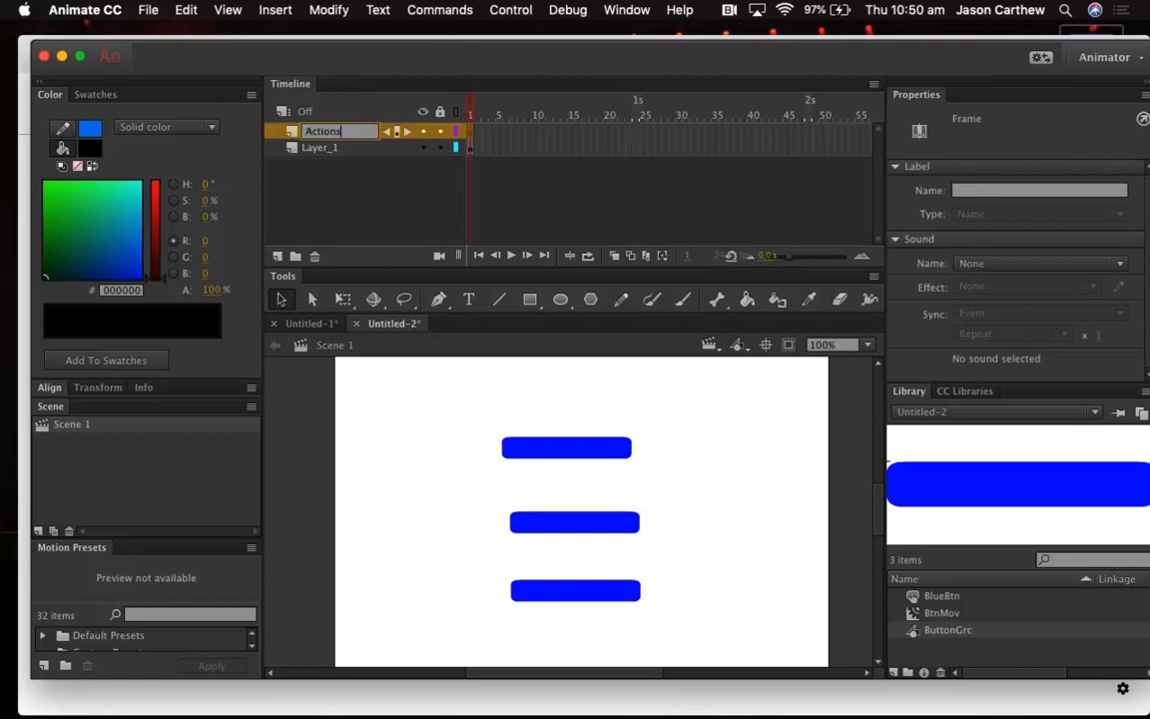
pyautogui.click(381, 182)
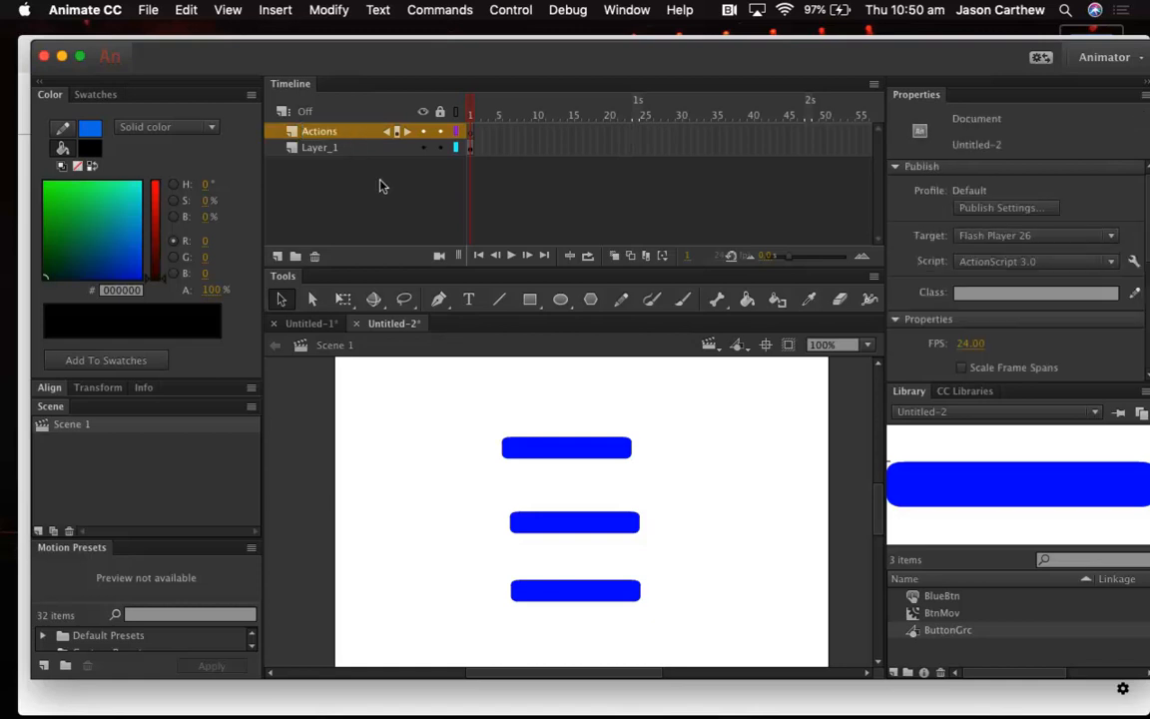
# Try to insert a keyframe at frame 1 of the Actions layer
pyautogui.click(470, 132)
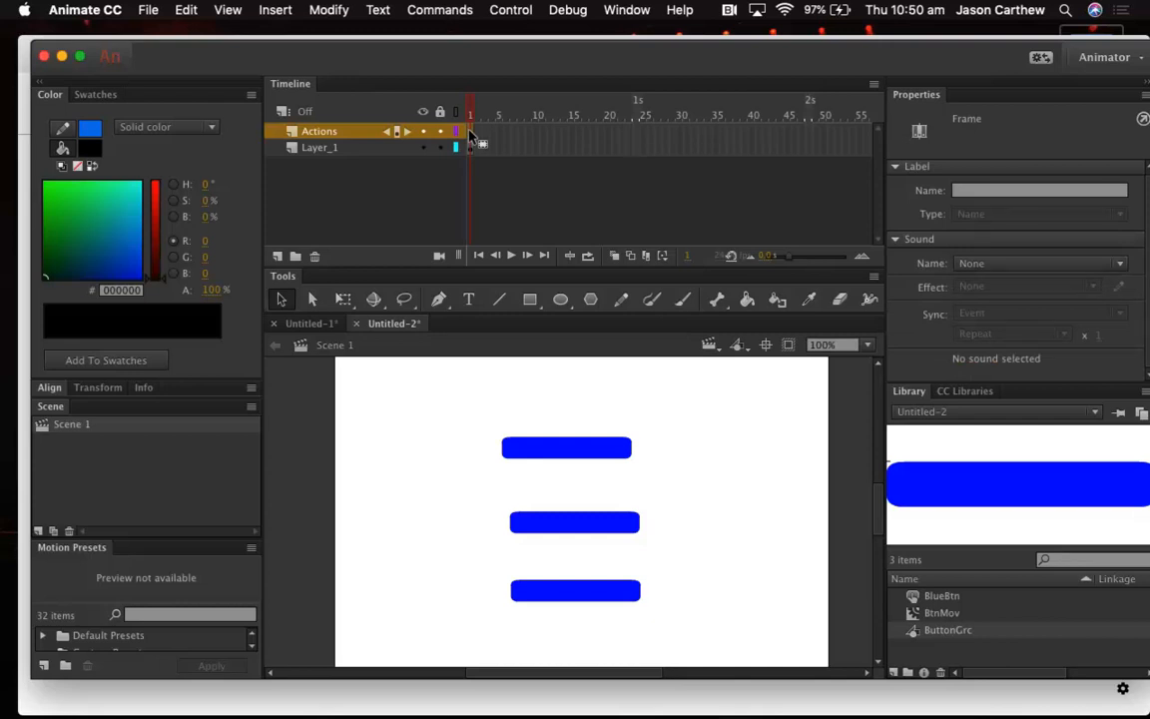
pyautogui.rightClick(473, 135)
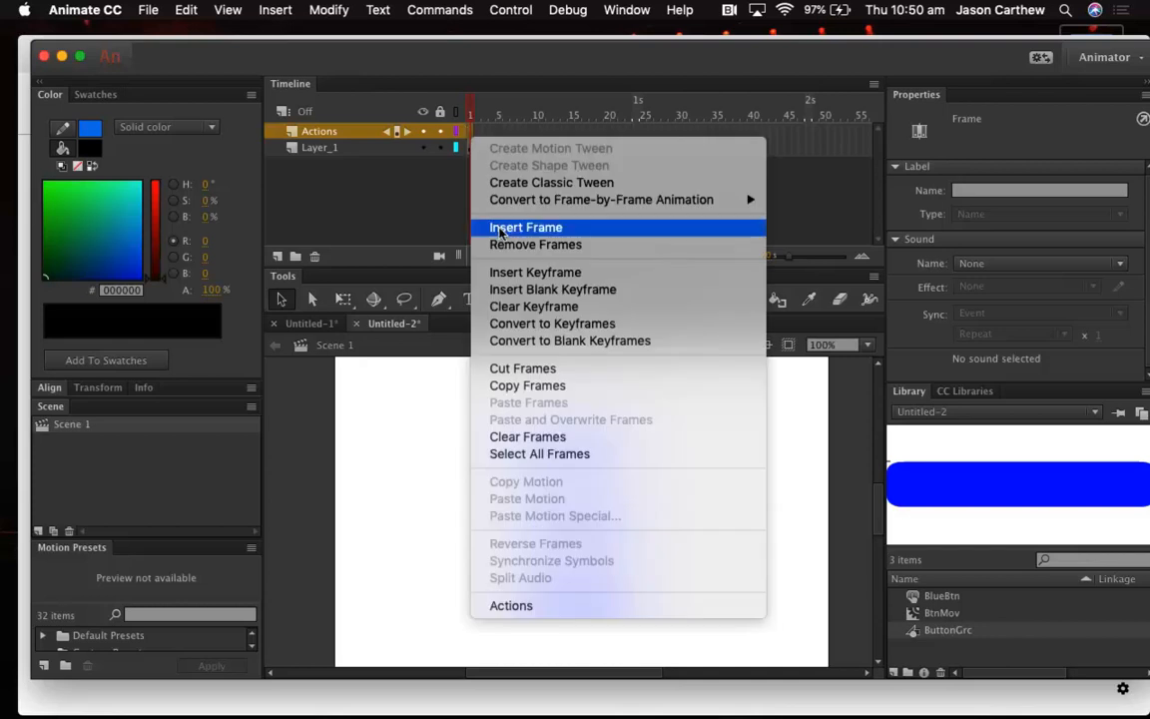
pyautogui.click(519, 271)
pyautogui.click(471, 135)
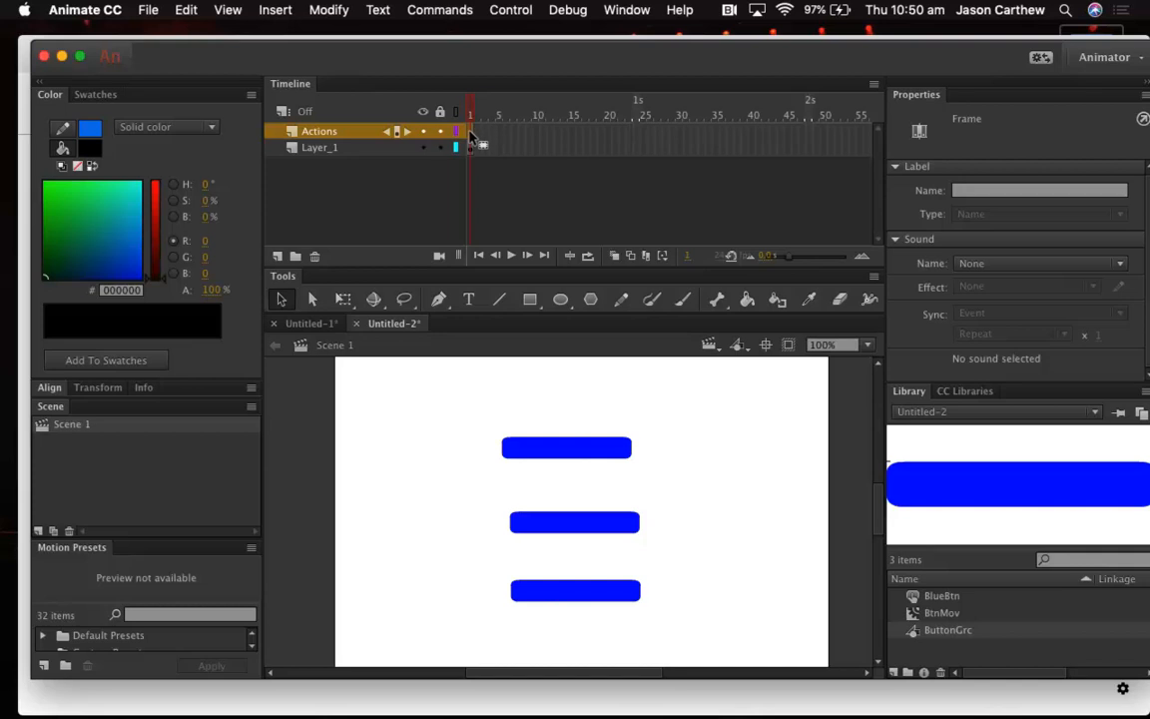
# Open the script editor for frame 1 of Scene 1's Actions layer and make it a floating window
pyautogui.rightClick(469, 133)
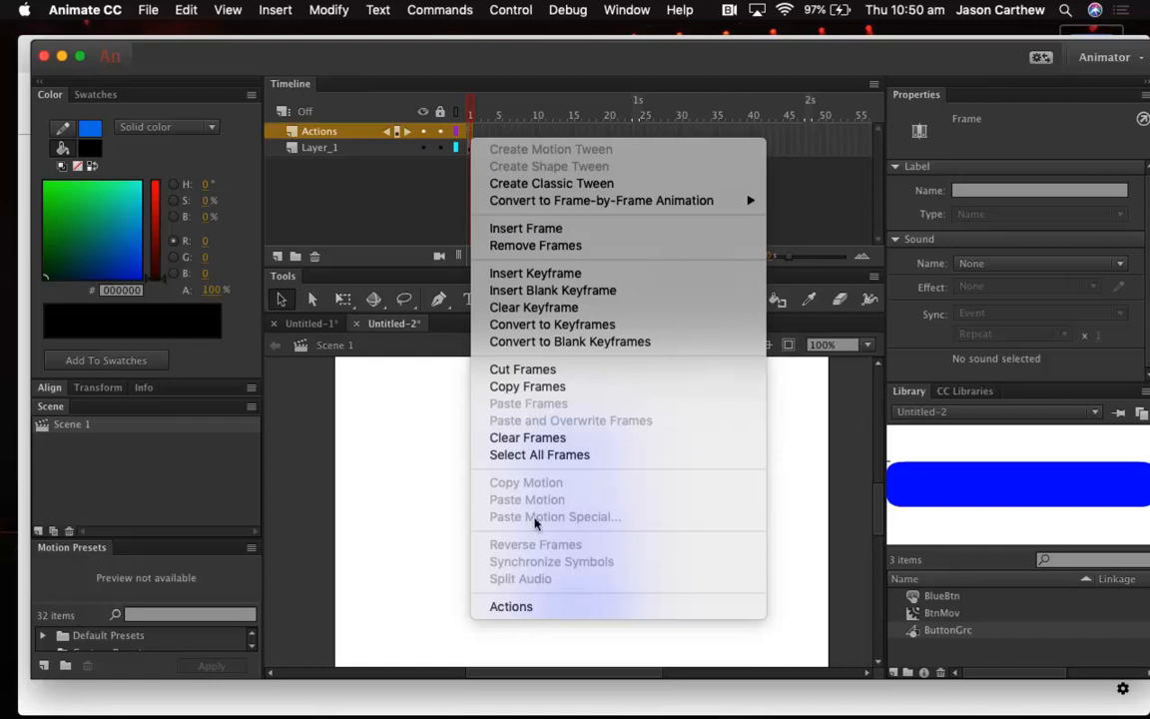
pyautogui.click(520, 608)
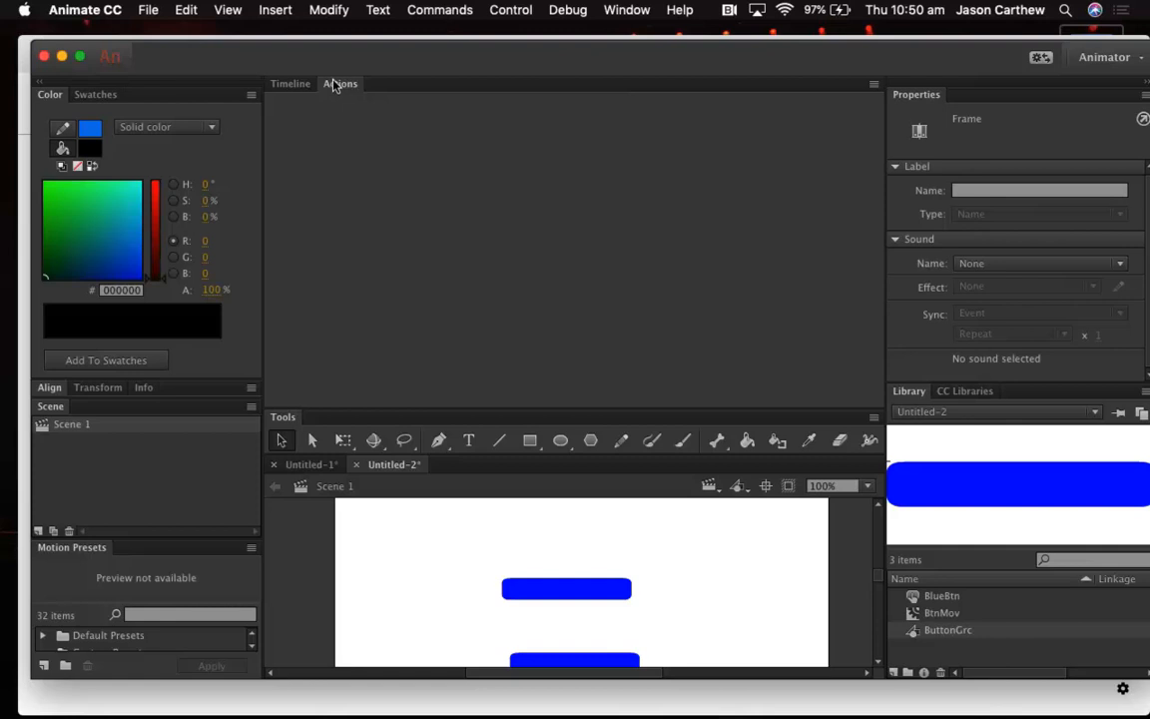
pyautogui.moveTo(337, 86); pyautogui.dragTo(253, 130)
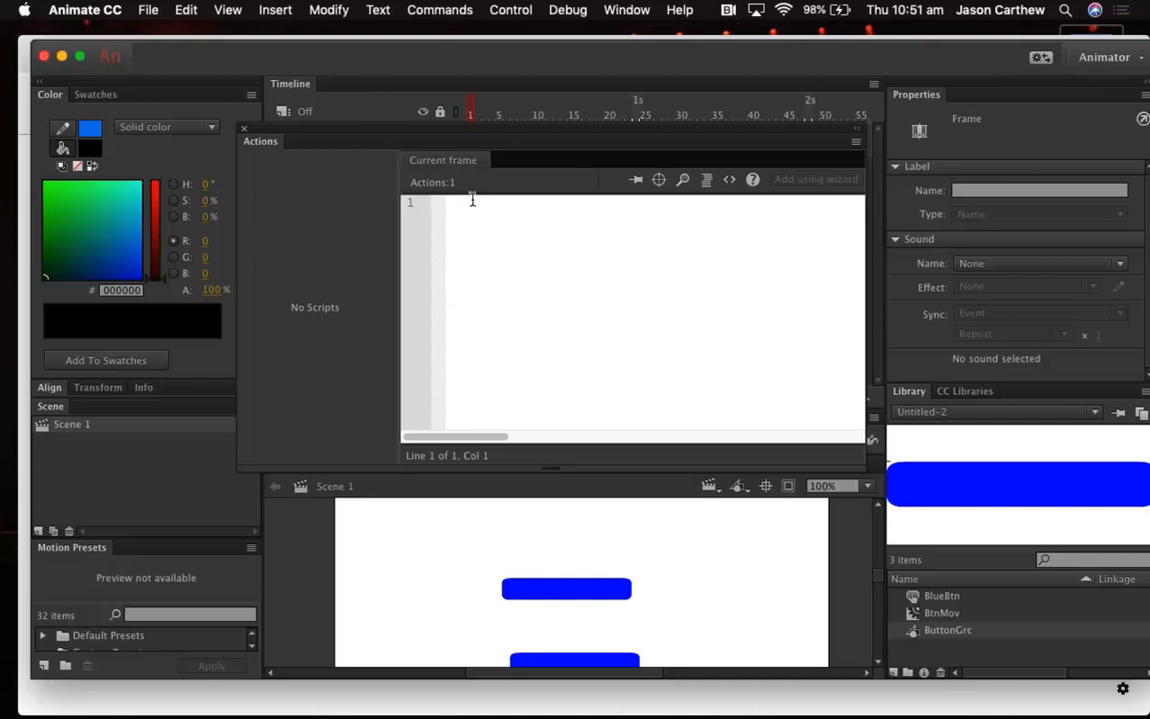
# Enter a stop(); statement on the first line of the frame 1 script
pyautogui.press('y')
pyautogui.press('t')
pyautogui.press('p')
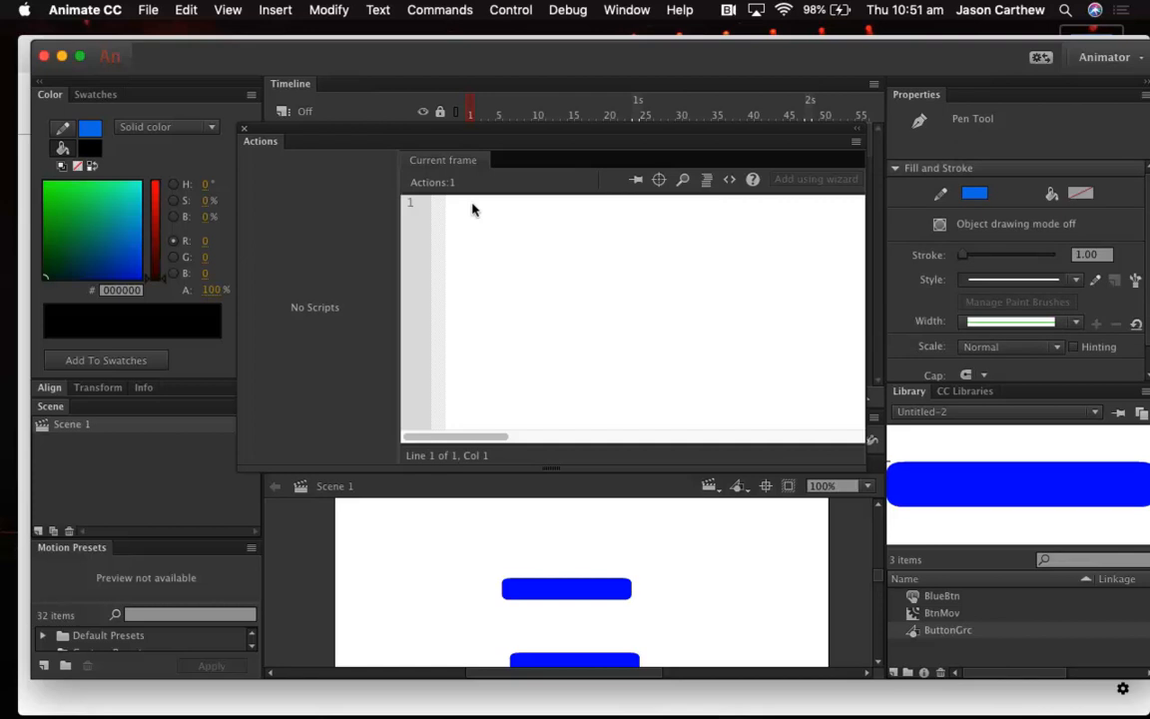
pyautogui.click(472, 201)
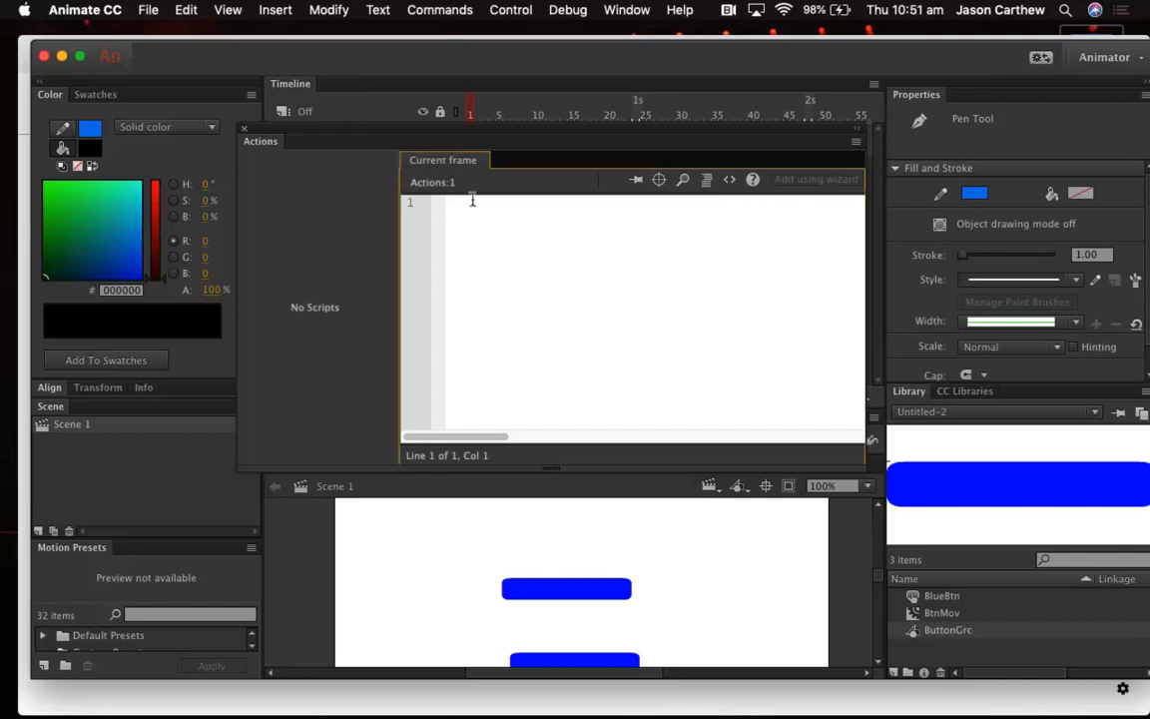
pyautogui.write('stop')
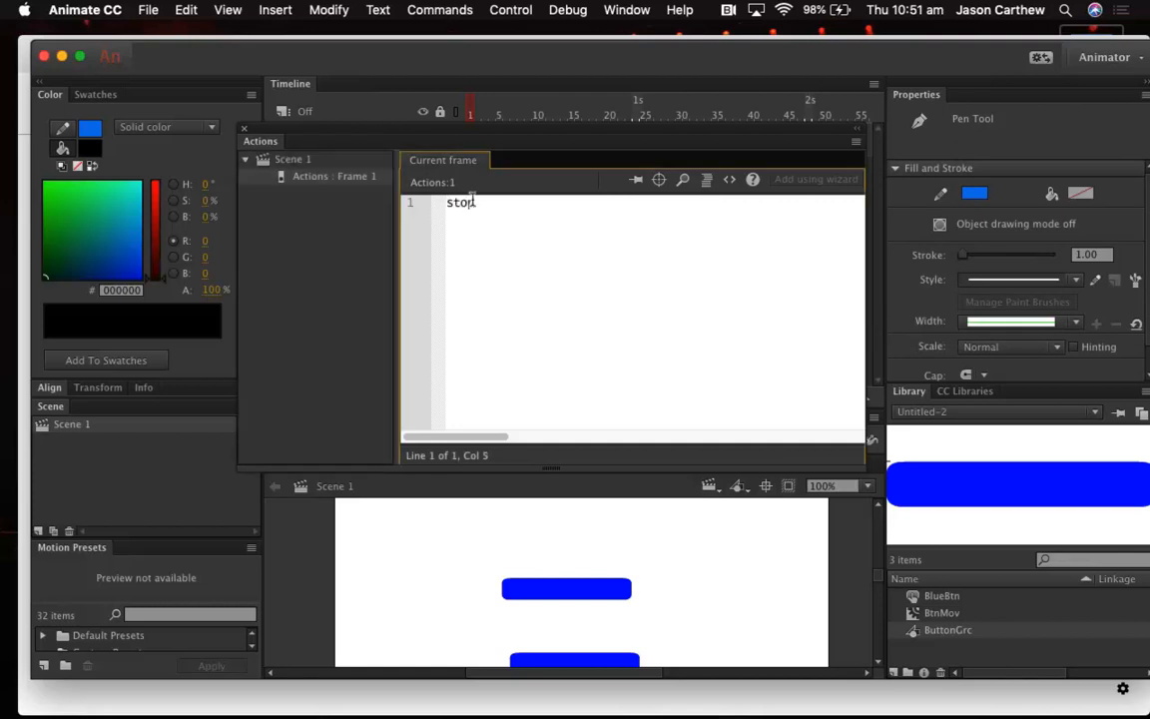
pyautogui.write('();')
# Add the MouseEvent import, another stop();, and a StartBtn click listener whose SceneChange function runs gotoAndStop(1, "Scene 2"), and close the script editor
pyautogui.press('Return')
pyautogui.write('import flash.events.MouseEvent;  stop(); StartBtn.addEventListener(MouseEvent.CLICK, SceneChange); function SceneChange(event:MouseEvent):void { \tgotoAndStop(1, "Scene 2"); }')
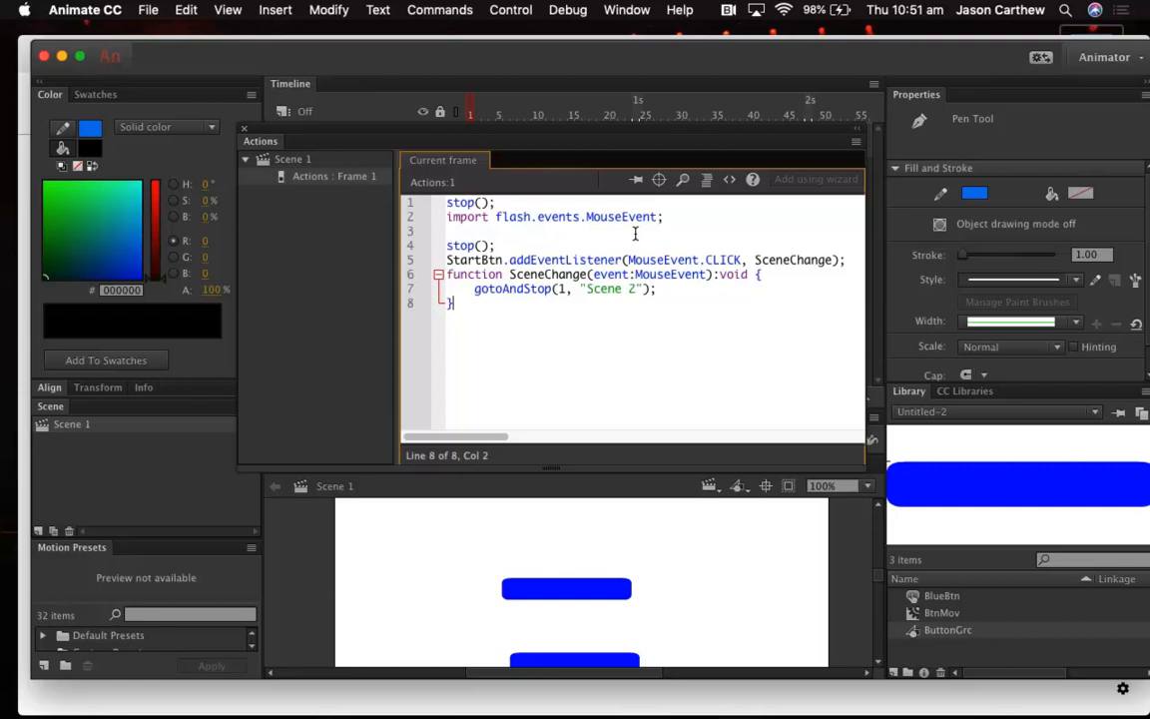
pyautogui.click(452, 259)
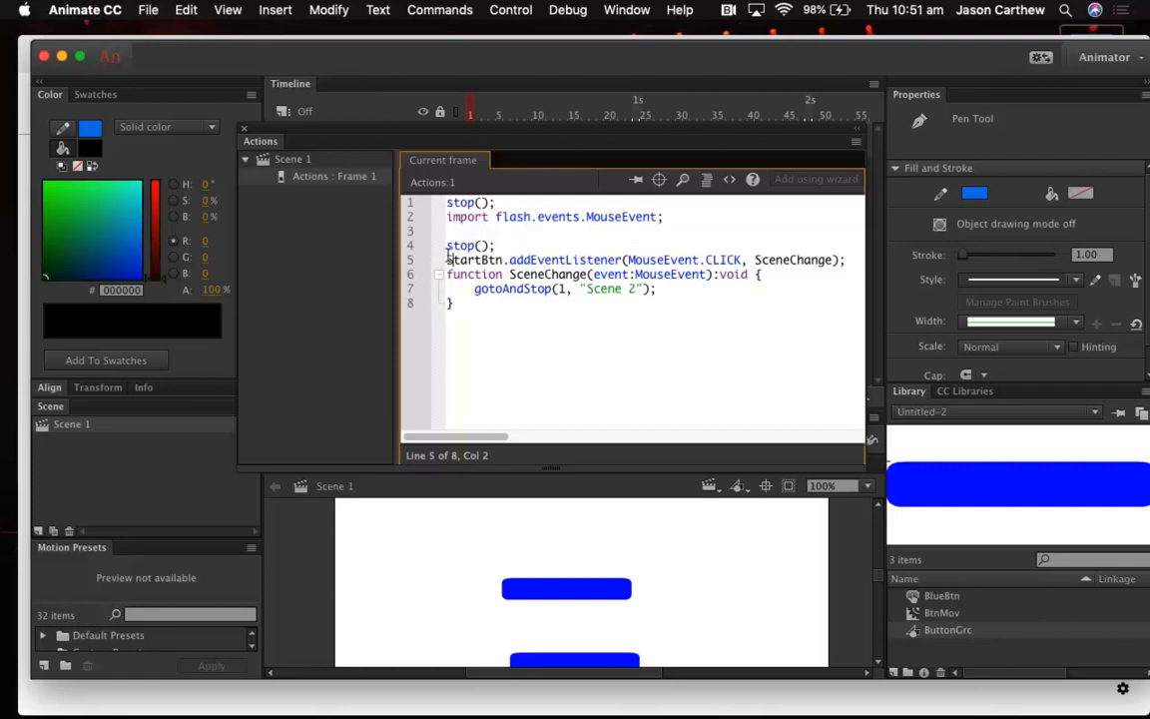
pyautogui.click(504, 258)
pyautogui.click(242, 128)
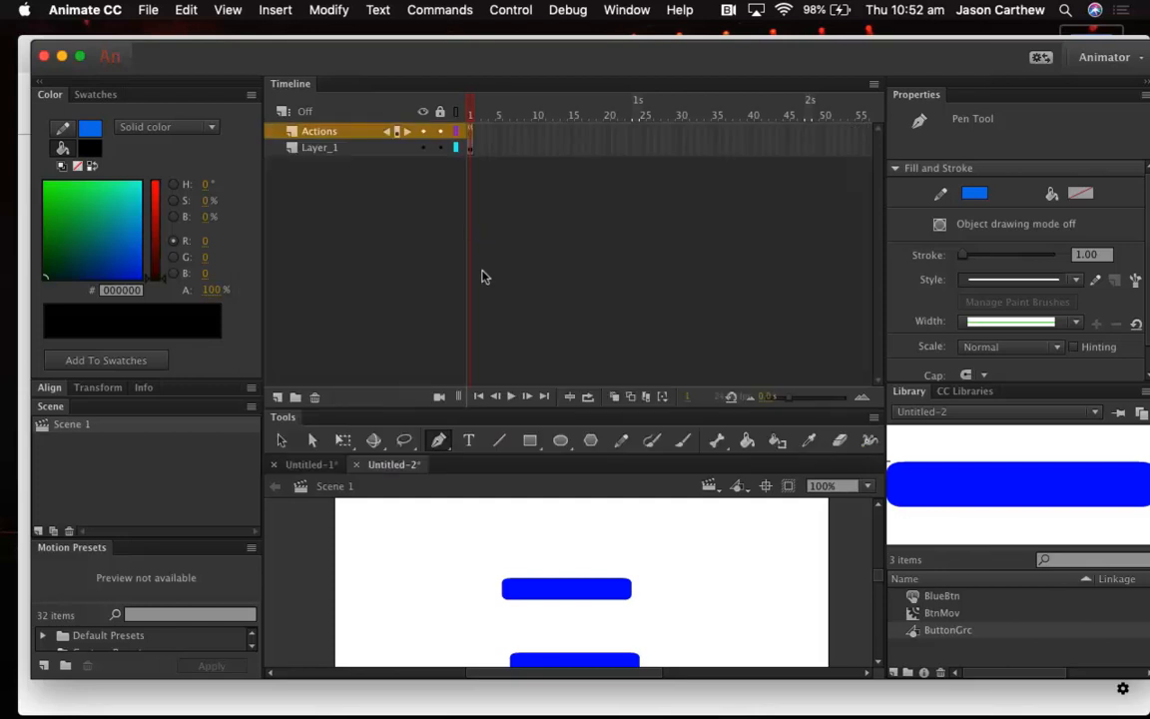
# Give the uppermost blue button on the stage the instance name StartBtn
pyautogui.click(283, 441)
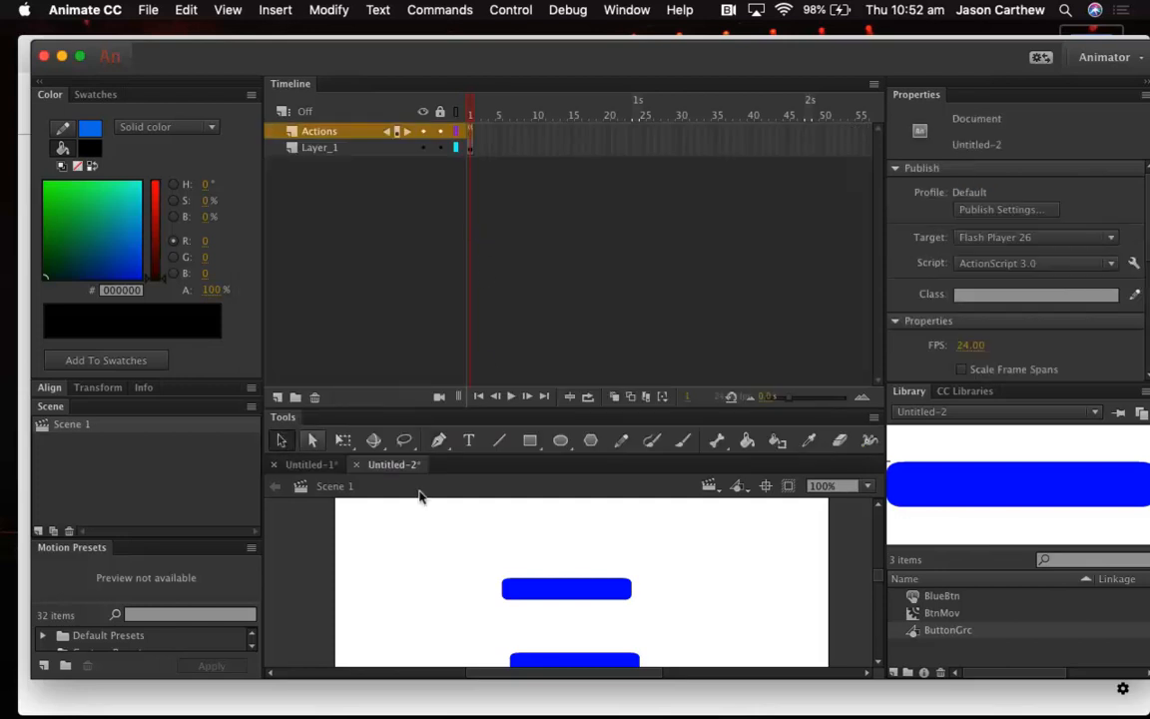
pyautogui.click(555, 593)
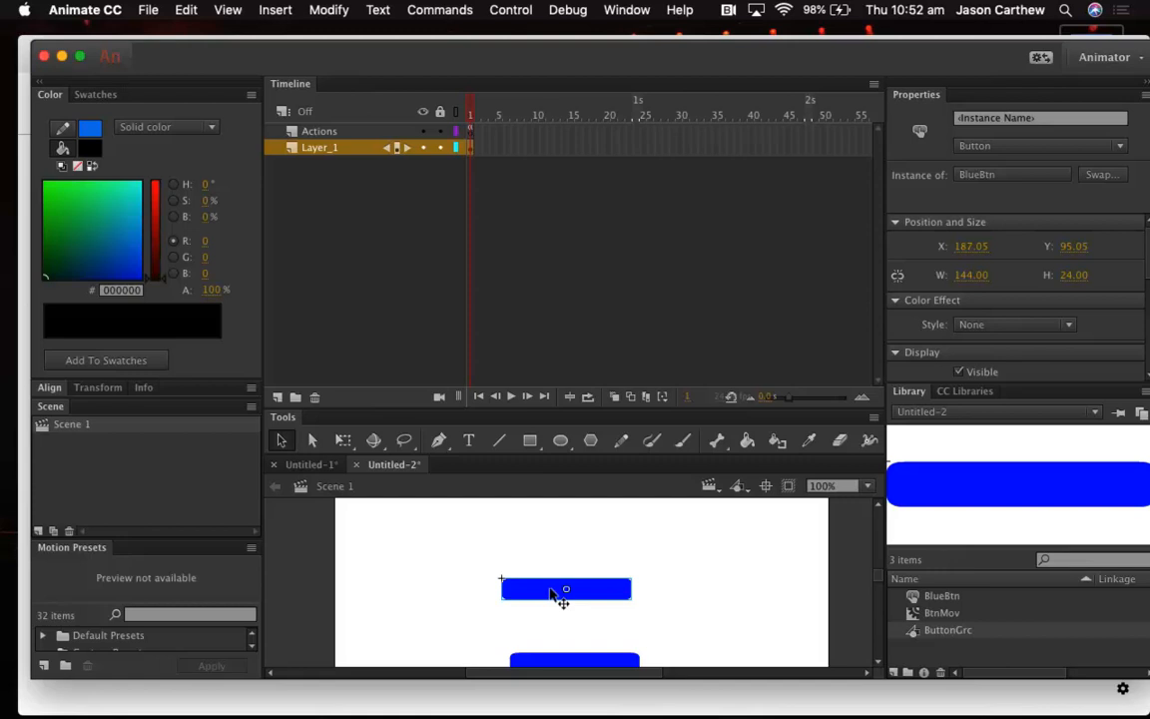
pyautogui.click(988, 116)
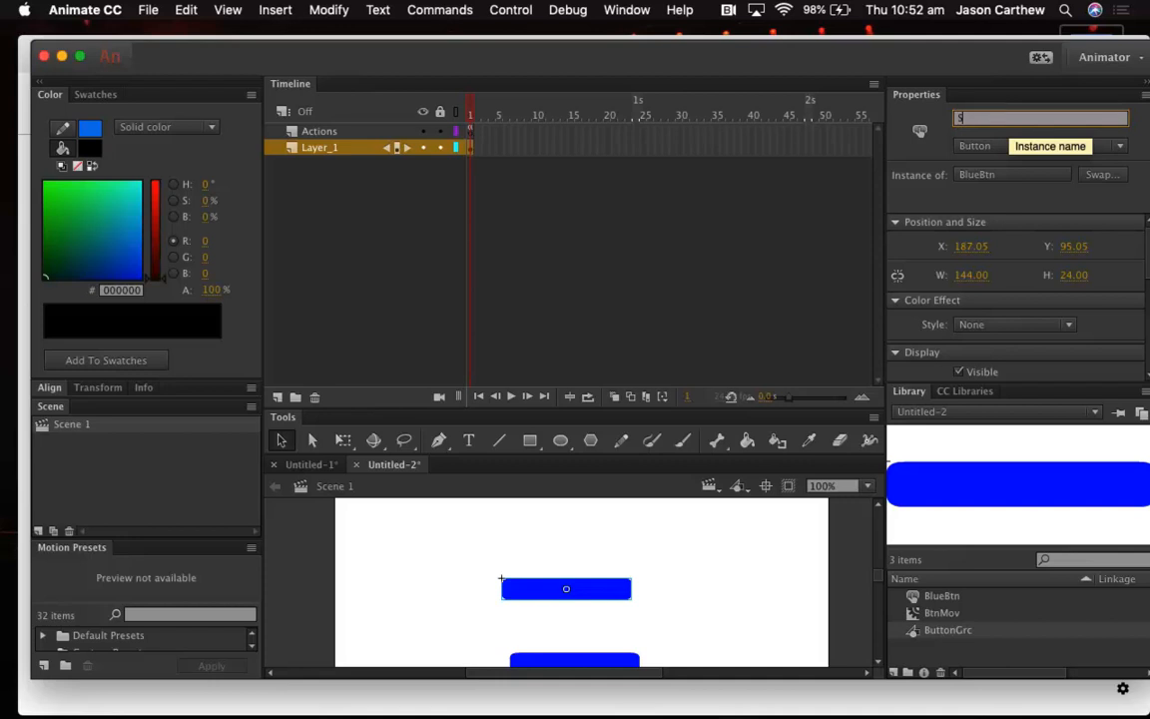
pyautogui.write('StartBtn')
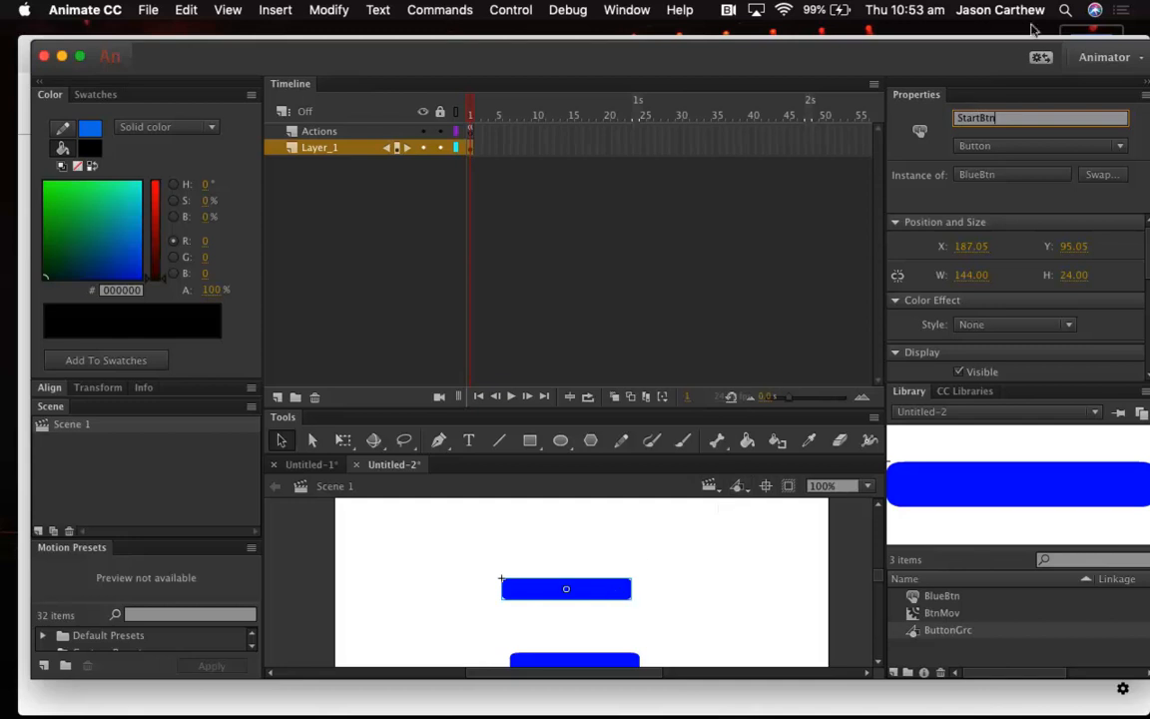
pyautogui.click(688, 554)
# Review the StartBtn listener and SceneChange function in the Actions layer's frame 1 script, closing the editor when done
pyautogui.click(473, 134)
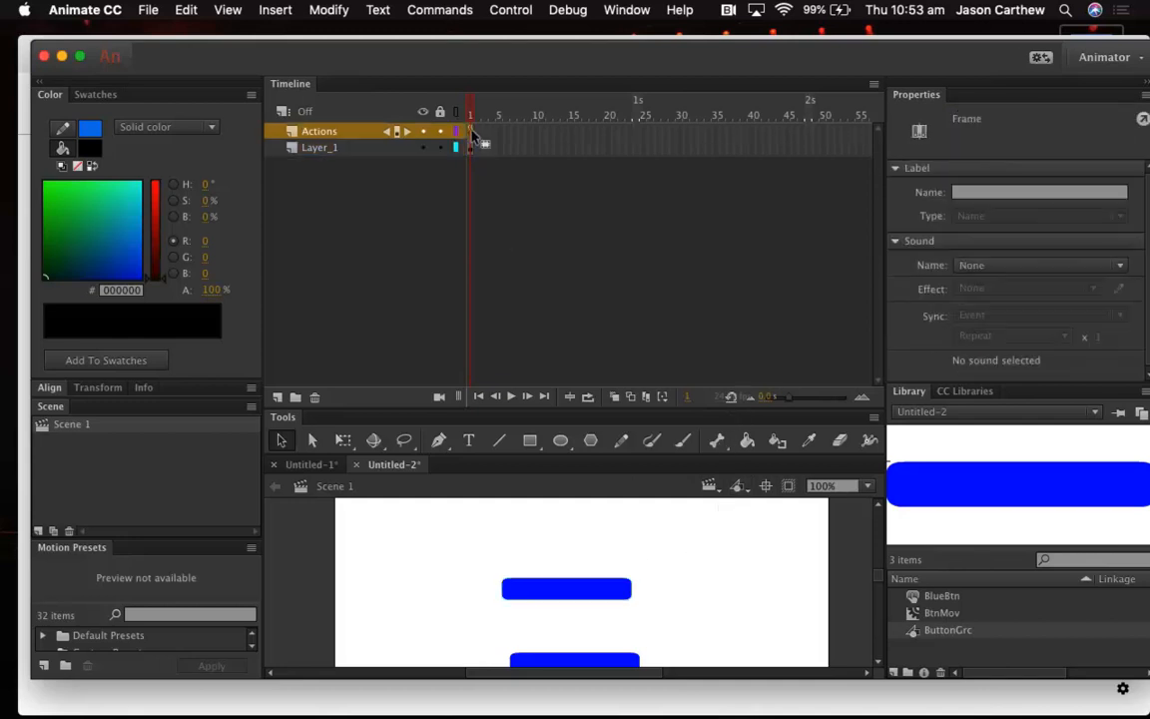
pyautogui.rightClick(473, 134)
pyautogui.click(503, 607)
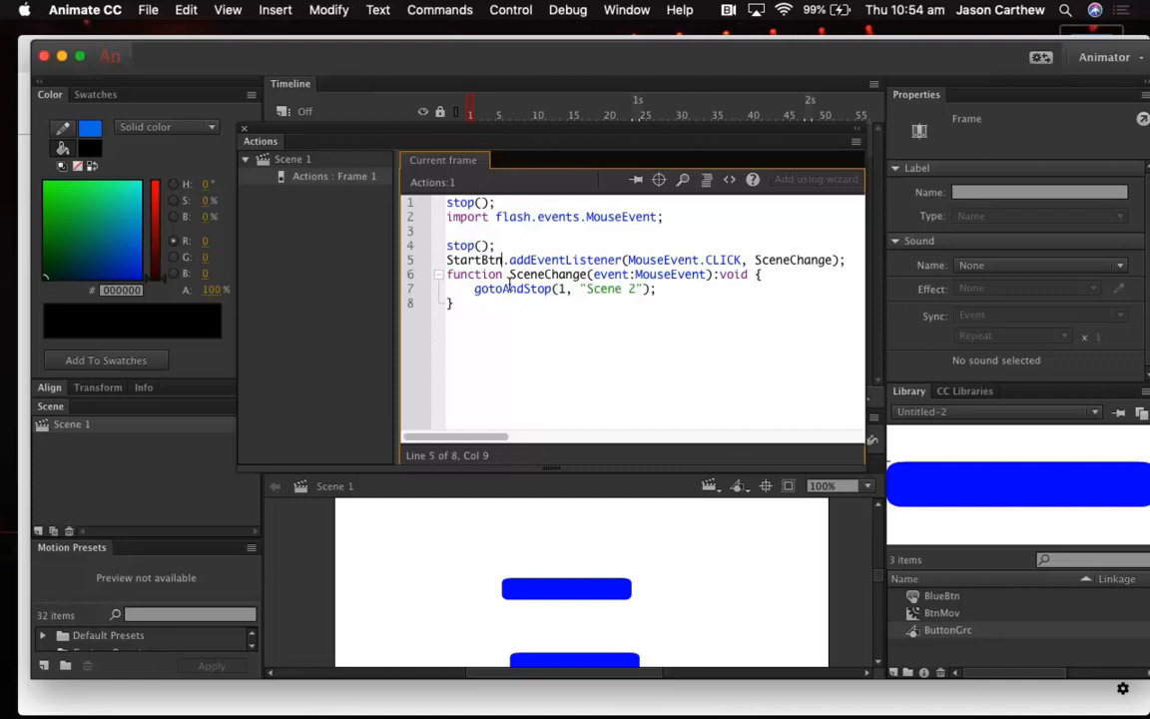
pyautogui.click(240, 141)
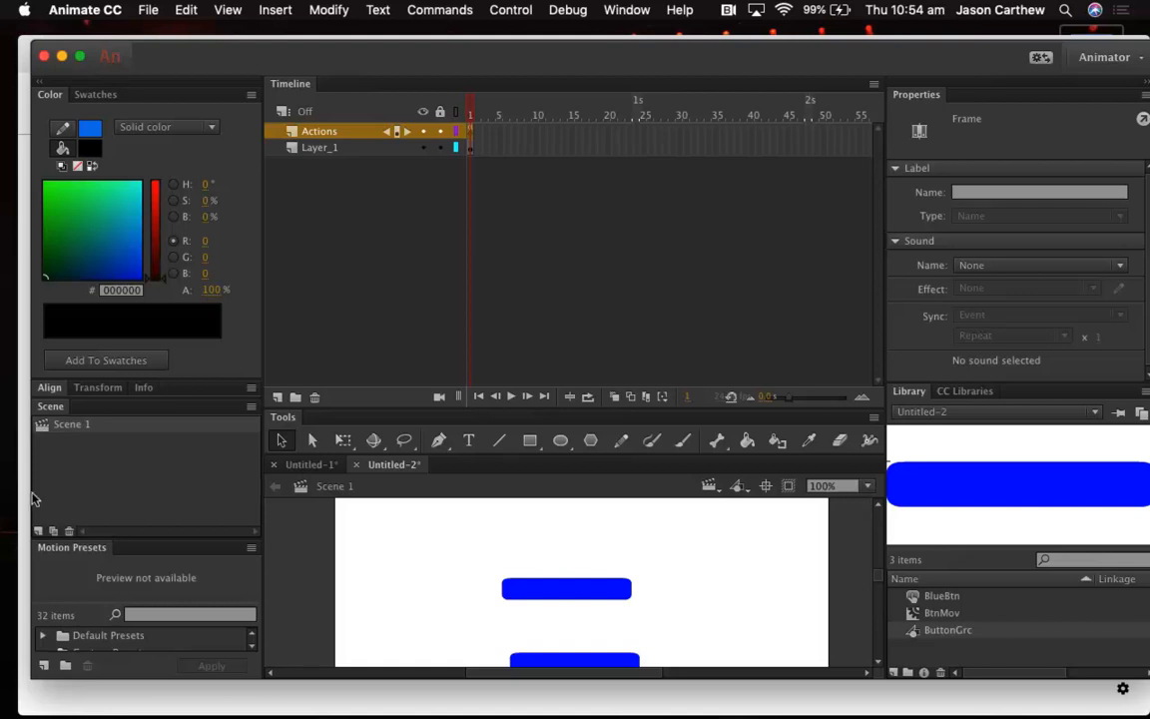
# Add a second scene to the document
pyautogui.click(38, 532)
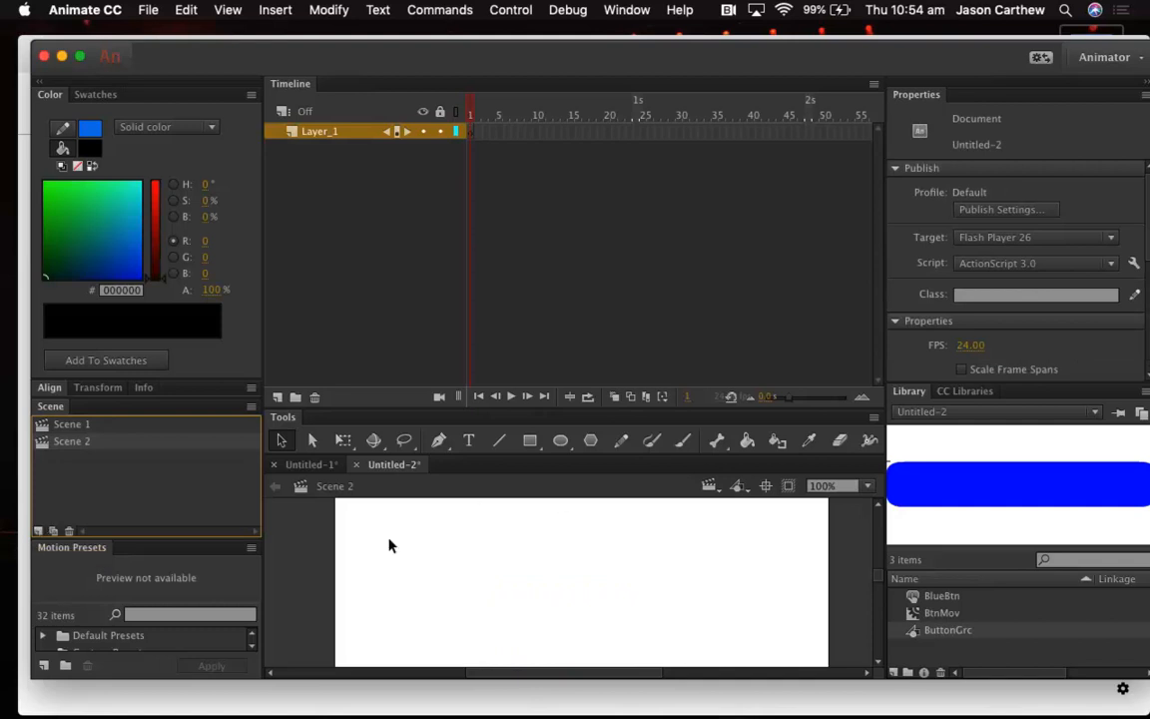
pyautogui.scroll(-3, 515, 575)
pyautogui.scroll(4, 515, 575)
# Draw a large pentagon in Scene 2 with the PolyStar tool, using a green #66FF00 fill
pyautogui.click(590, 441)
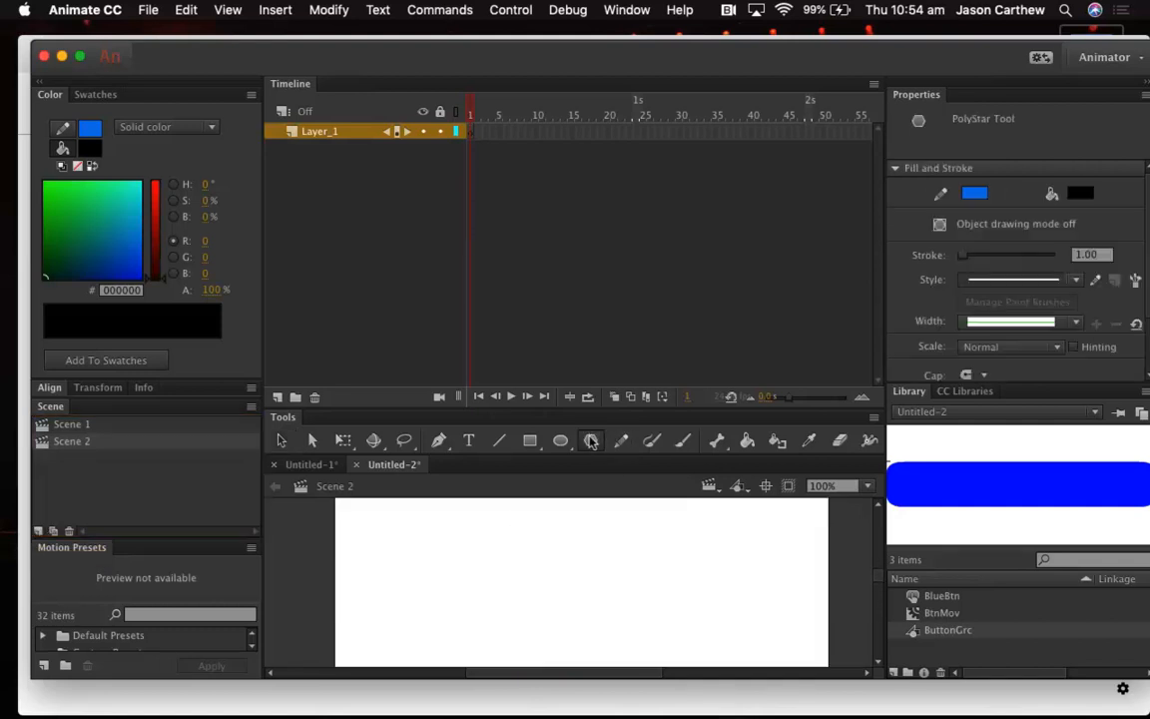
pyautogui.click(1079, 195)
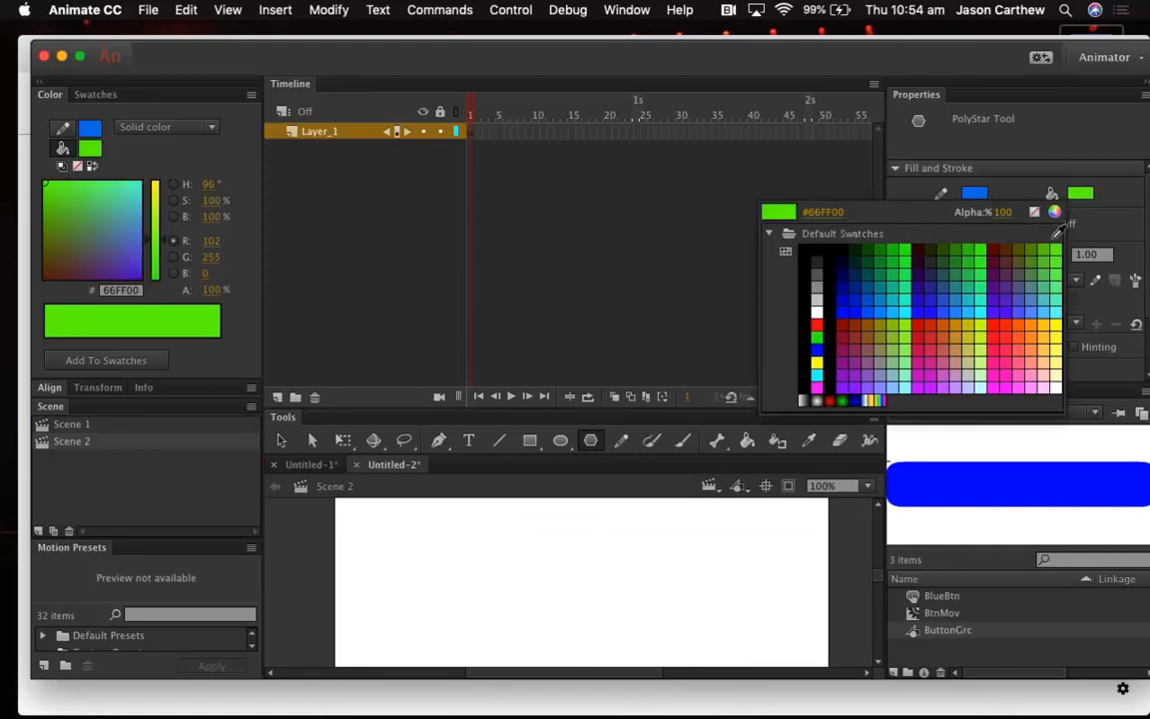
pyautogui.click(989, 307)
pyautogui.moveTo(486, 534)
pyautogui.mouseDown()
pyautogui.moveTo(572, 567)
pyautogui.moveTo(626, 607)
pyautogui.moveTo(599, 589)
pyautogui.mouseUp()
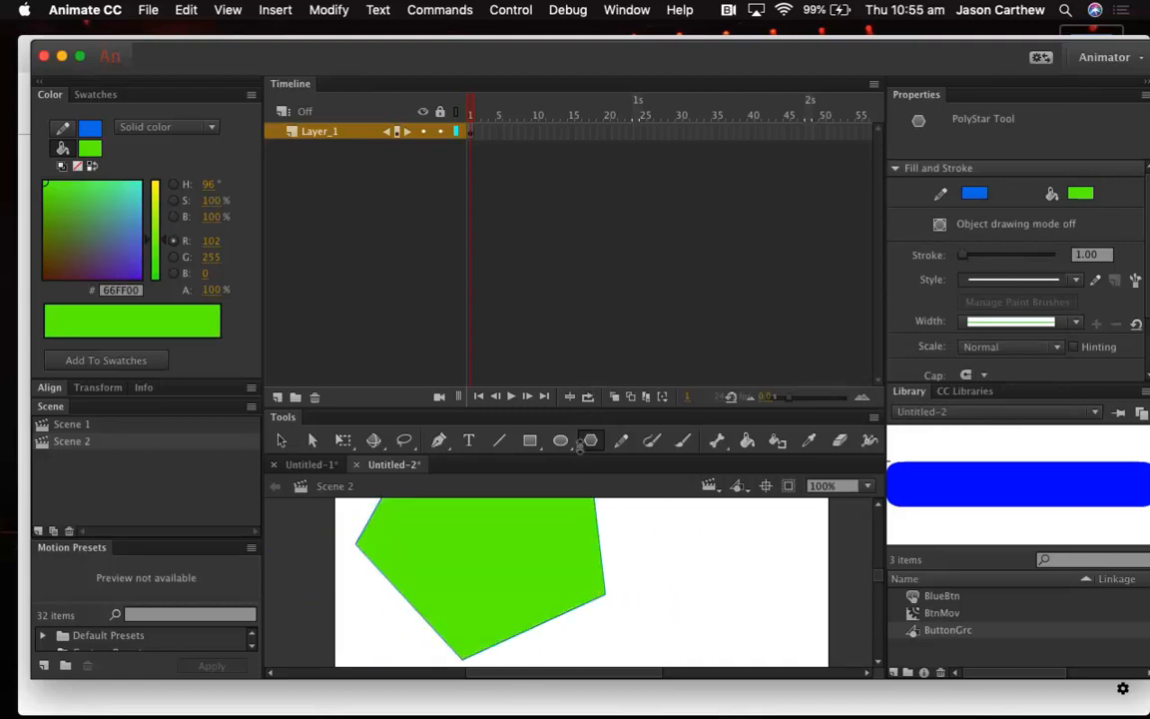
# Shrink the Timeline and Tools areas to enlarge the stage view, and compare the contents of Scene 1 and Scene 2
pyautogui.moveTo(571, 406); pyautogui.dragTo(574, 211)
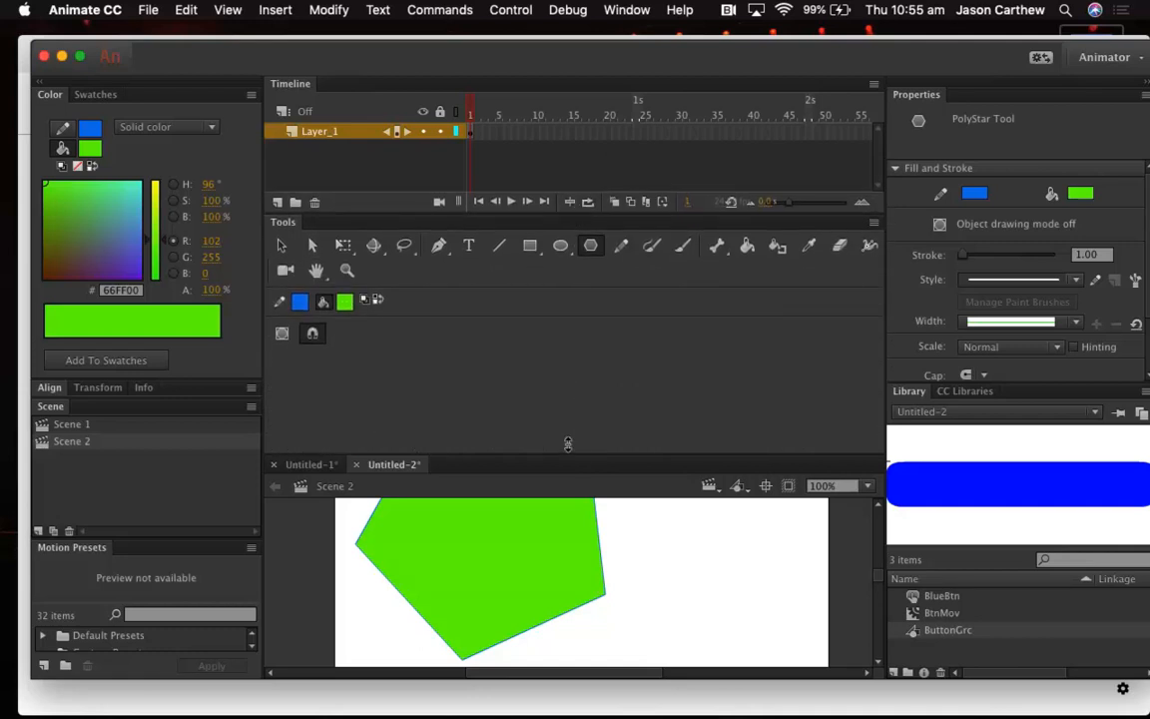
pyautogui.moveTo(570, 456); pyautogui.dragTo(576, 290)
pyautogui.scroll(4, 576, 414)
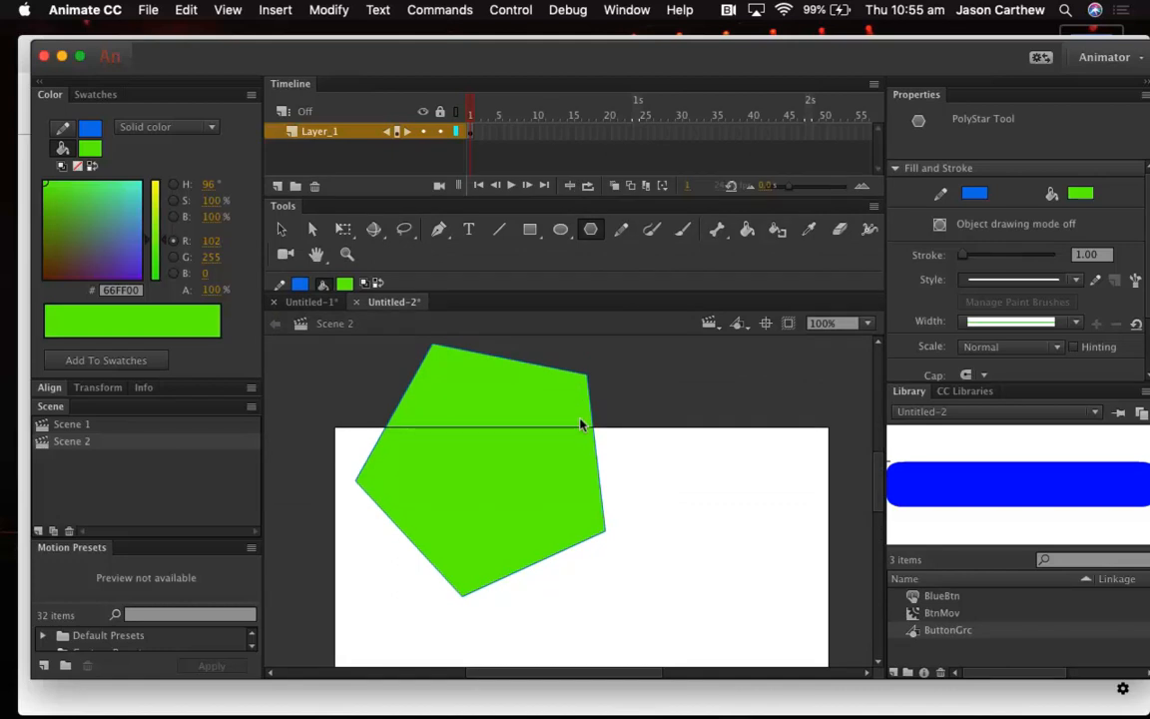
pyautogui.click(70, 426)
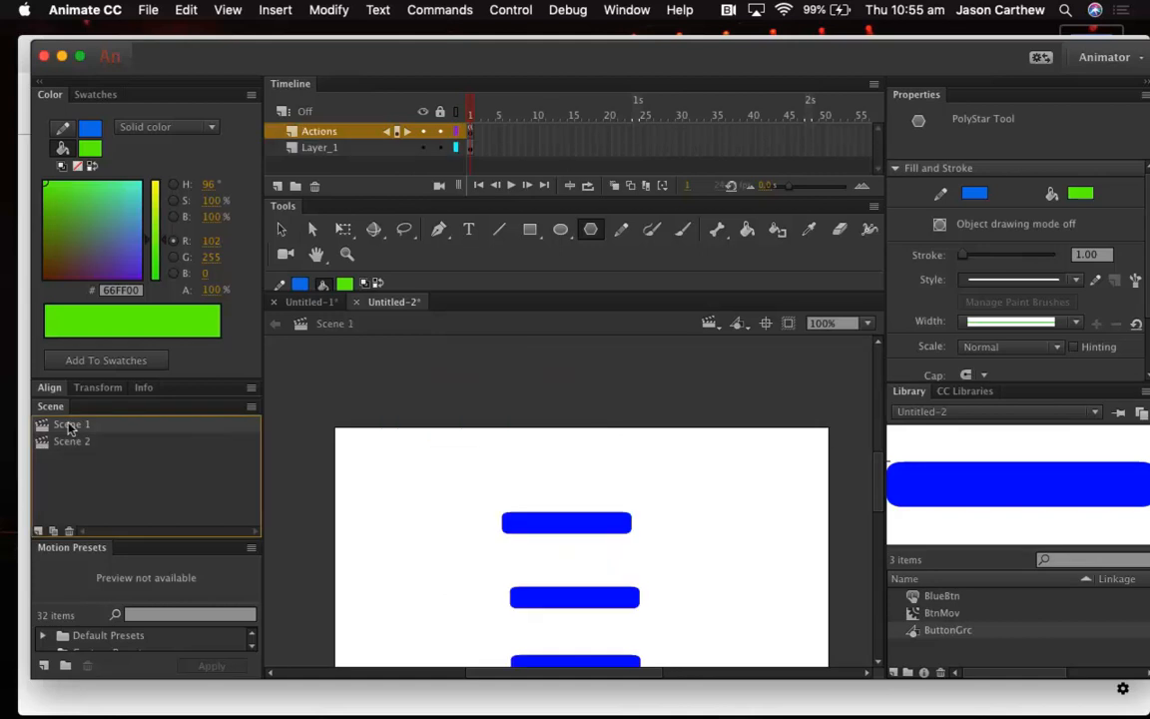
pyautogui.click(70, 441)
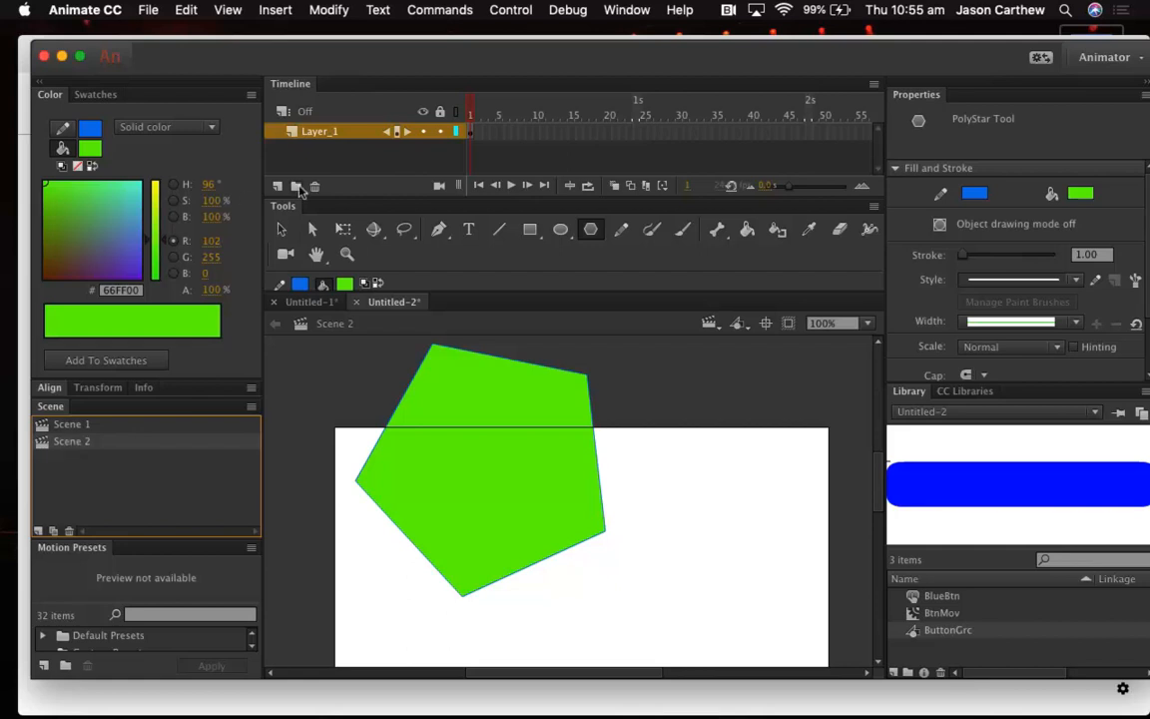
# Add a new layer above Layer_1 in Scene 2 and name it Actions
pyautogui.click(278, 187)
pyautogui.doubleClick(319, 130)
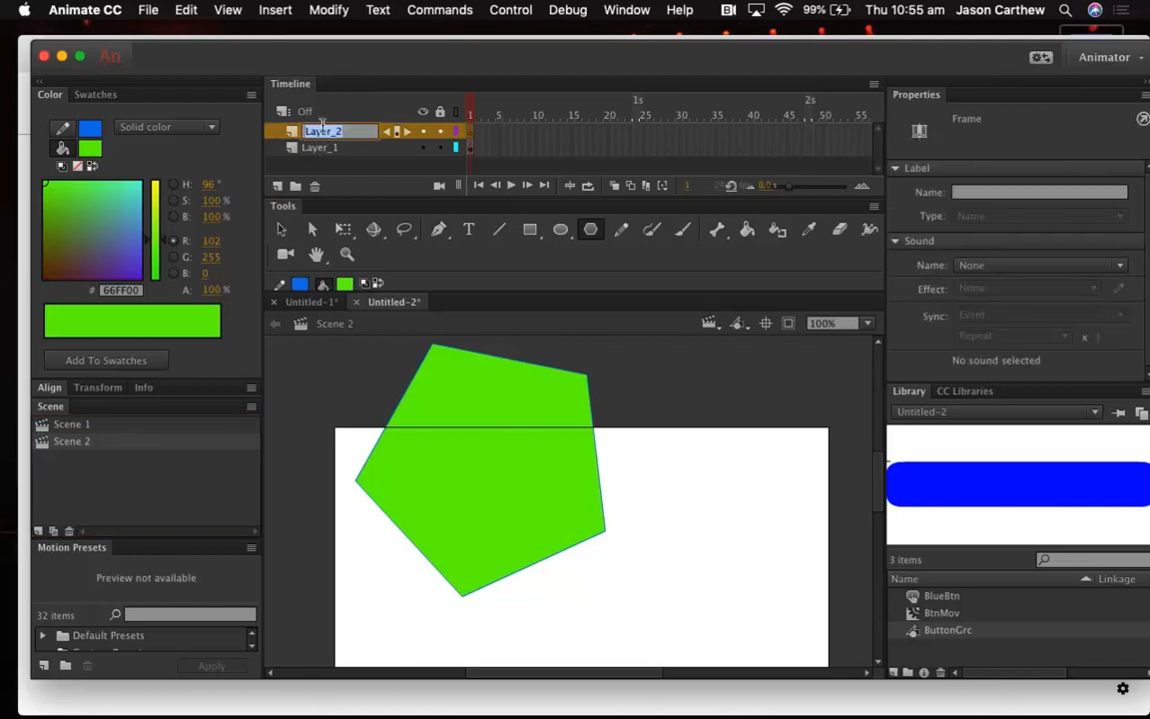
pyautogui.write('Actions')
# Add a stop(); script to frame 1 of the Actions layer in Scene 2
pyautogui.click(475, 140)
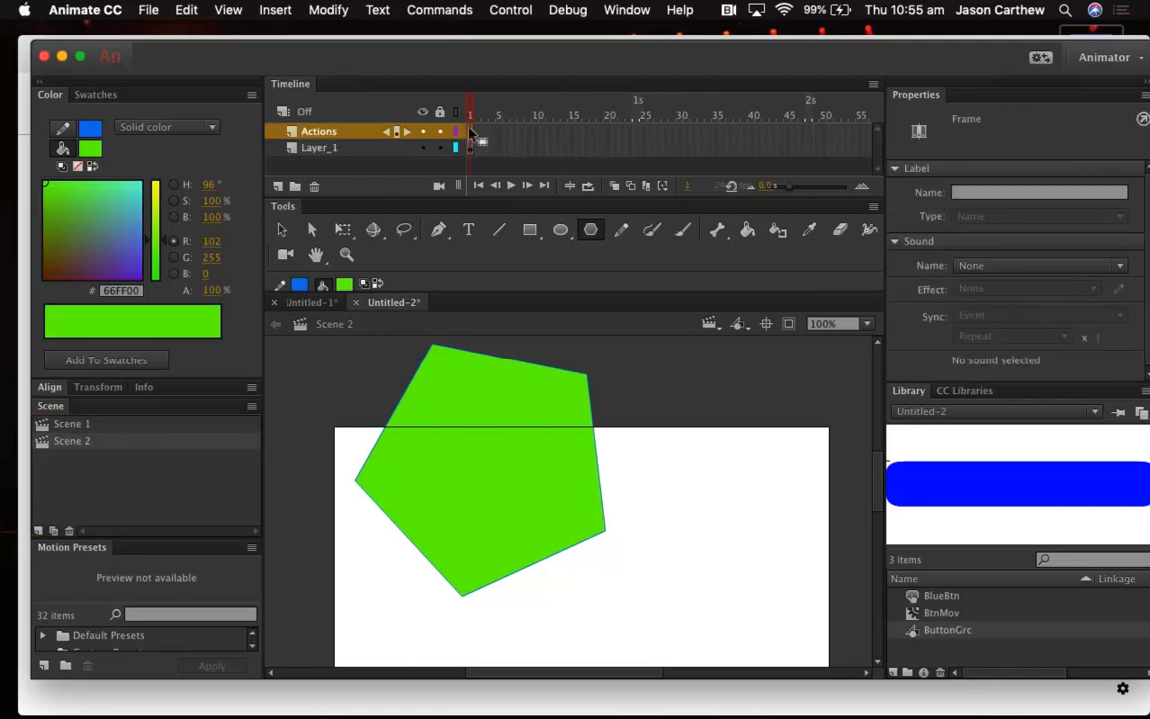
pyautogui.rightClick(475, 140)
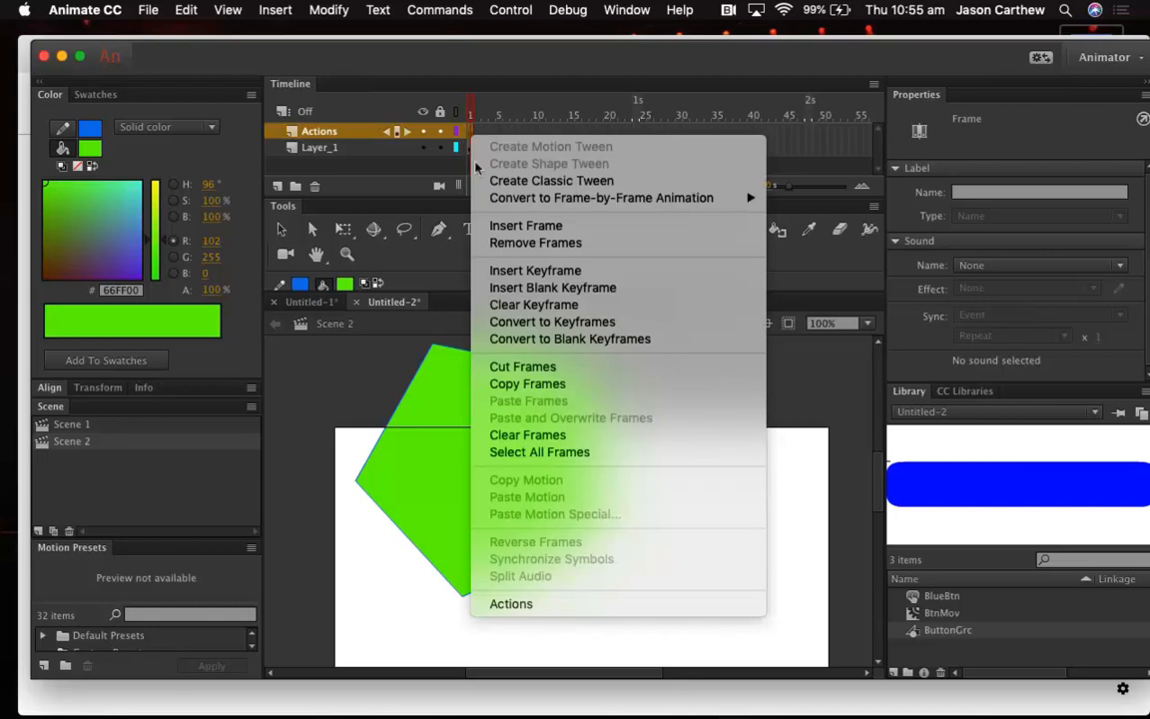
pyautogui.click(511, 603)
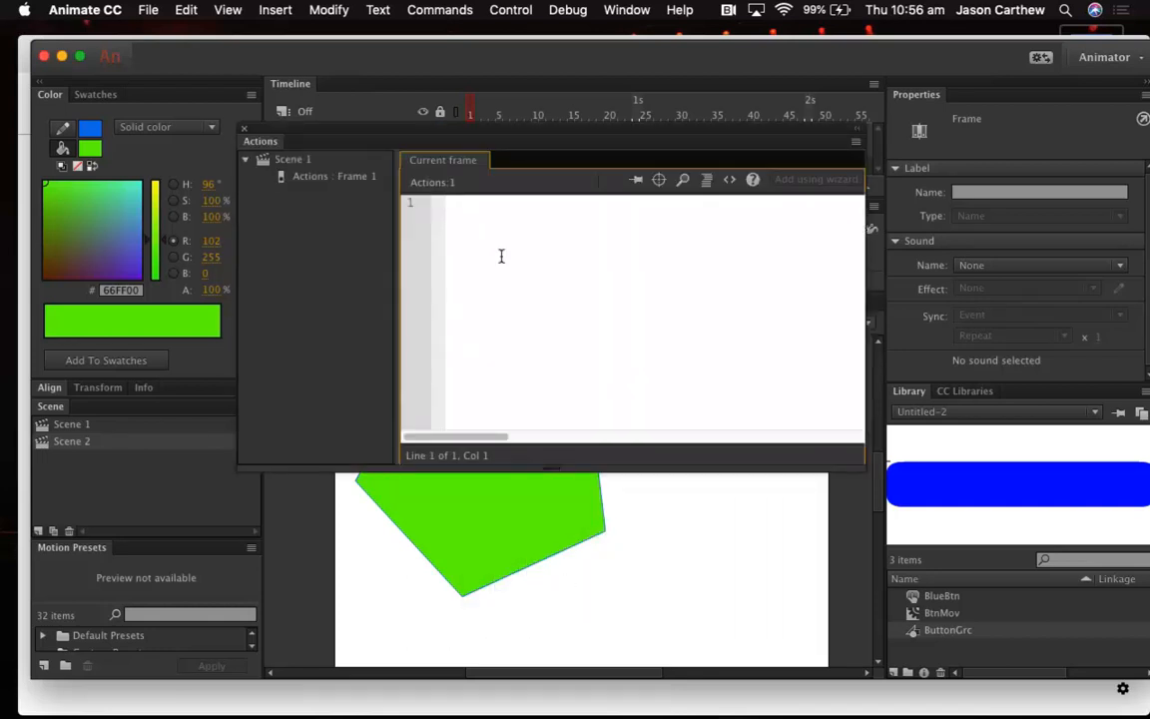
pyautogui.write('stop()')
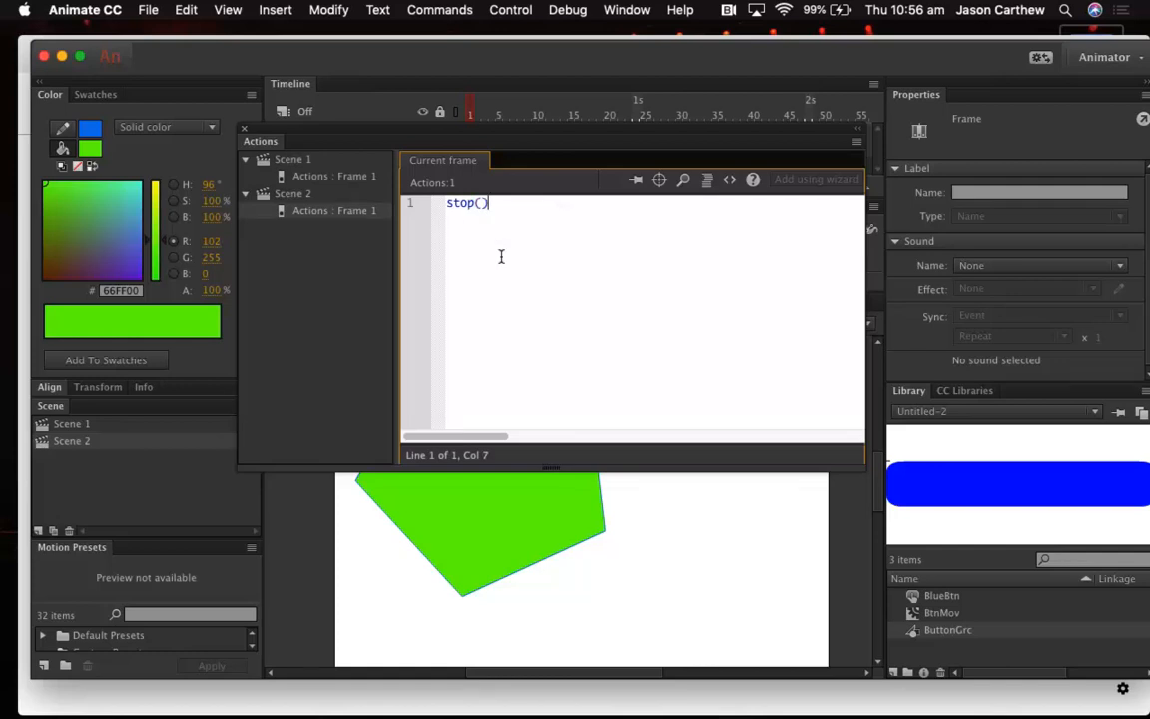
pyautogui.write(';')
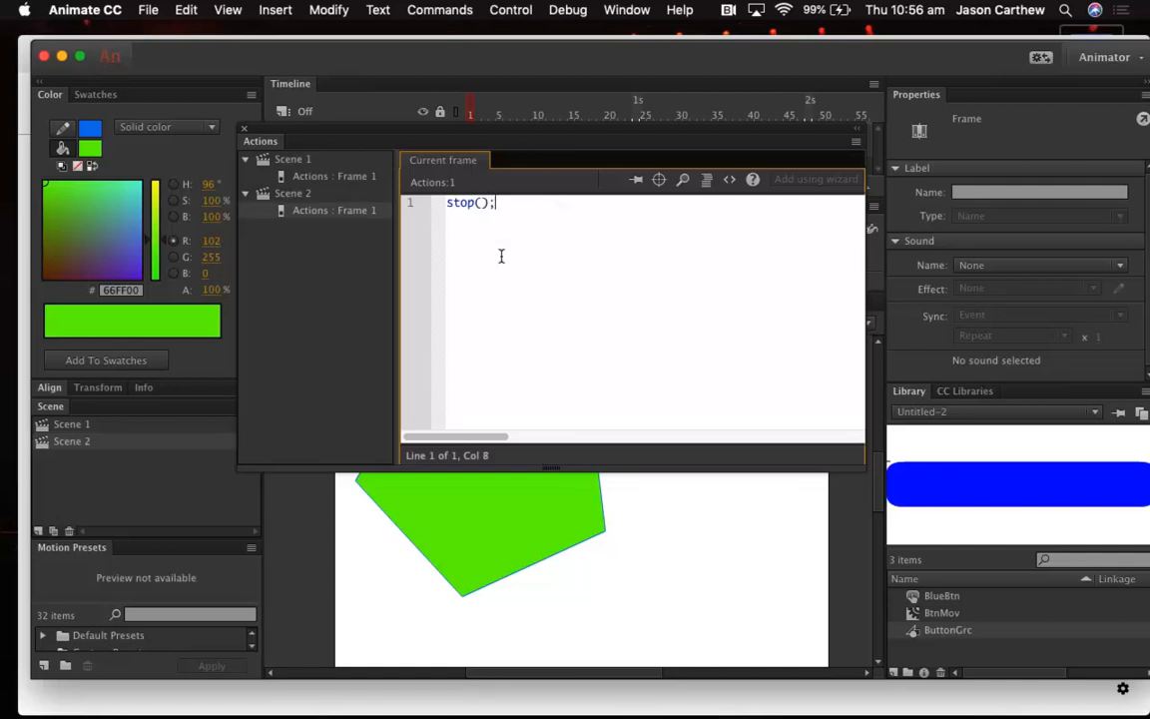
pyautogui.click(244, 128)
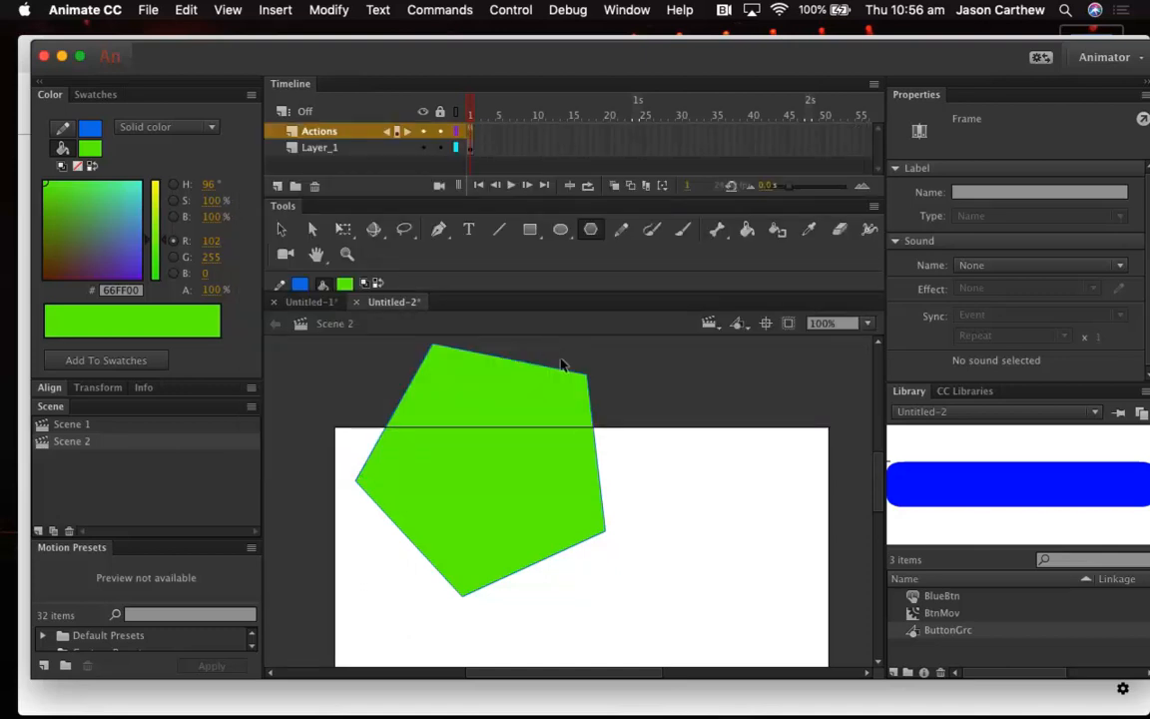
# Test the movie and try the blue button under the CLICK HERE text to check the jump to Scene 2
pyautogui.press('super+Return')
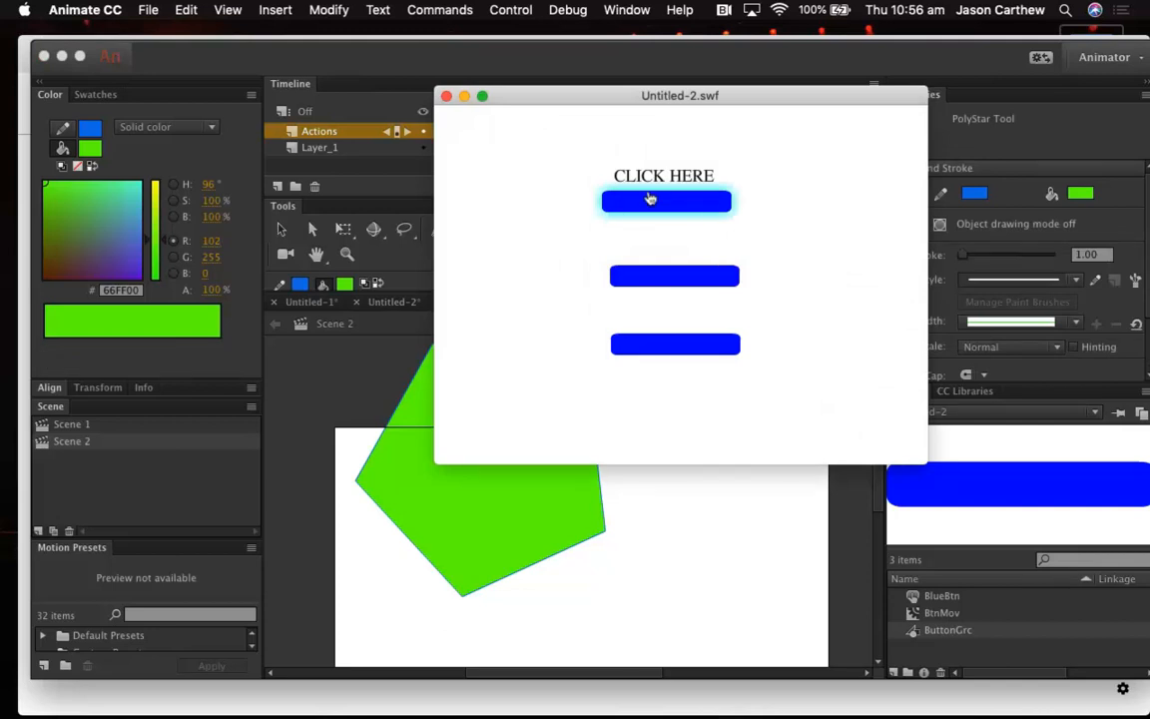
pyautogui.click(650, 199)
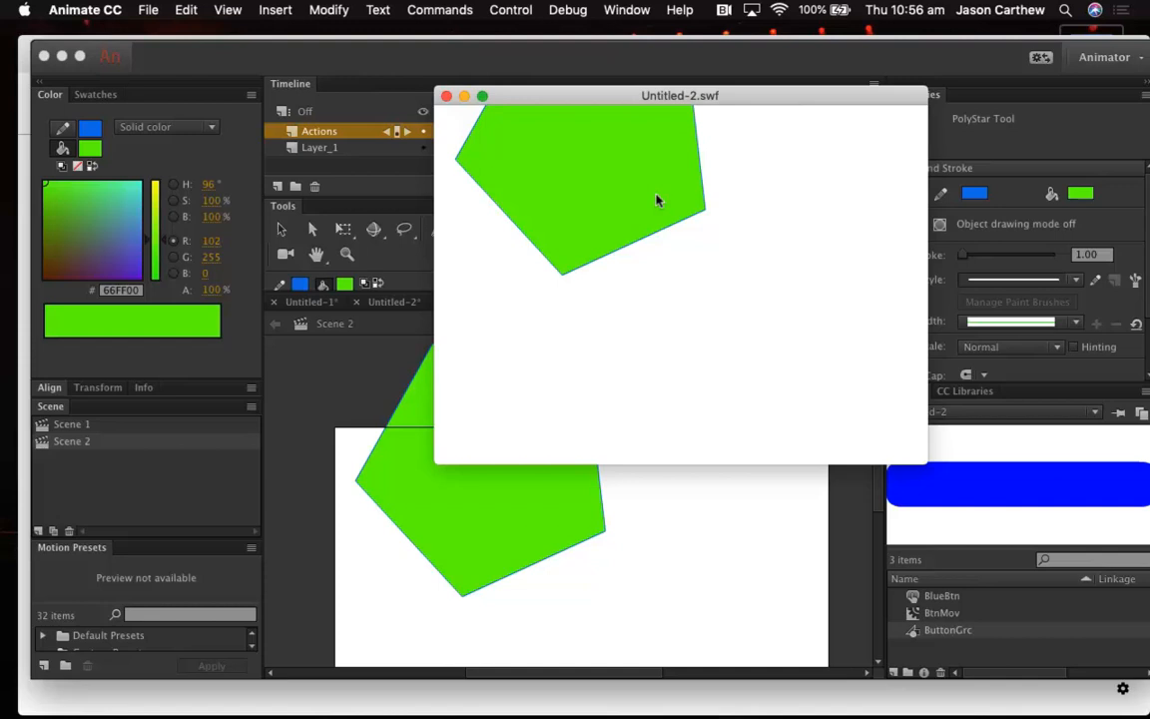
pyautogui.moveTo(615, 709)
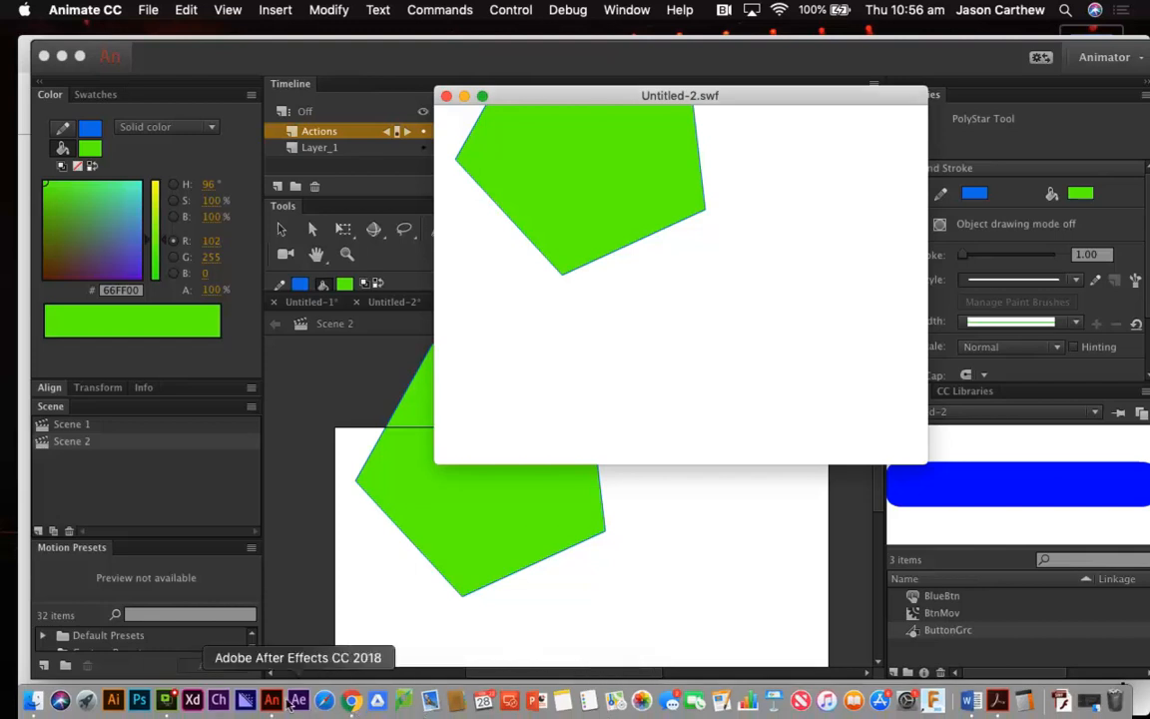